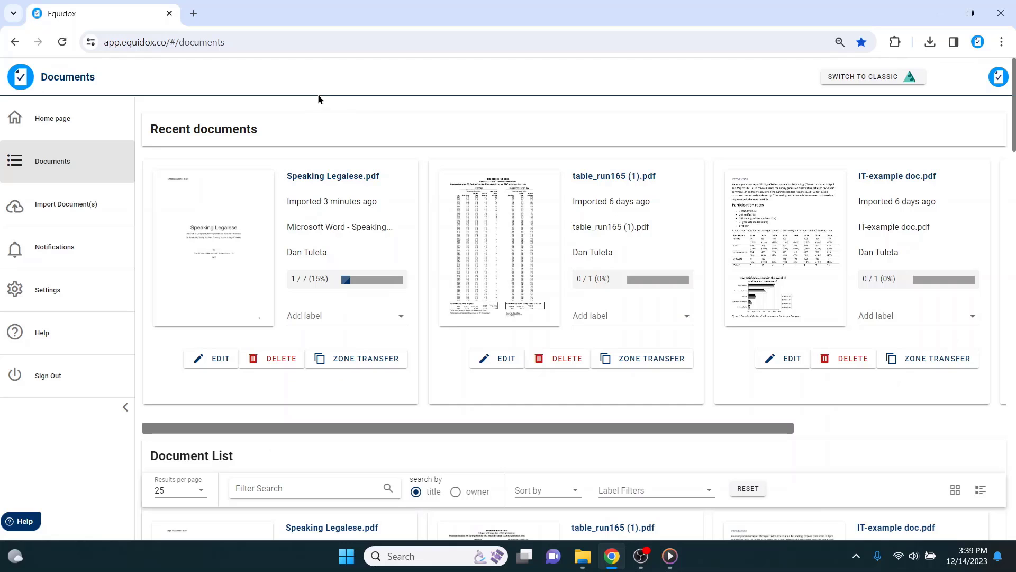
Step: Open the Speaking Legalese document and bring up its sharing options
click(264, 40)
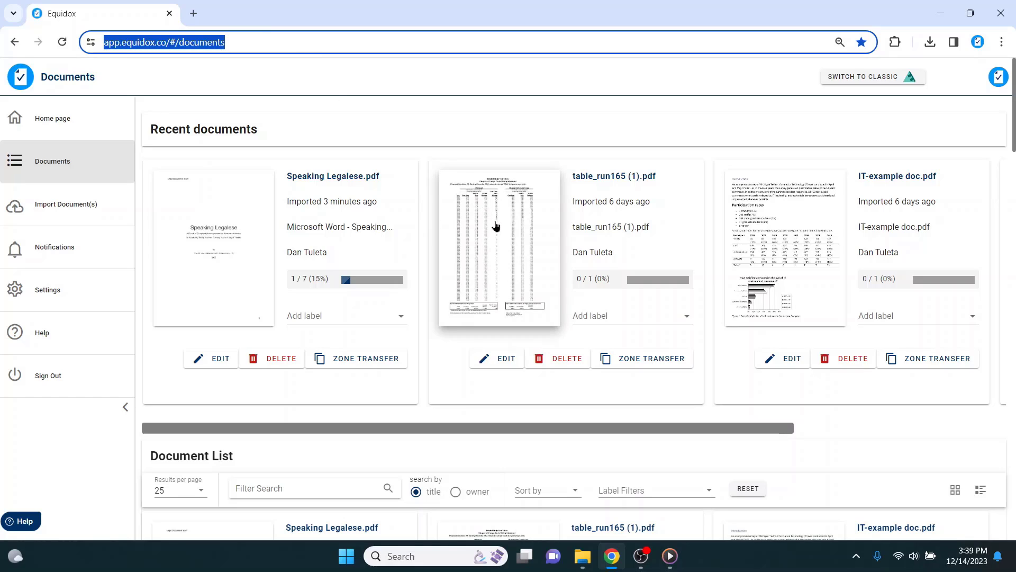
click(233, 274)
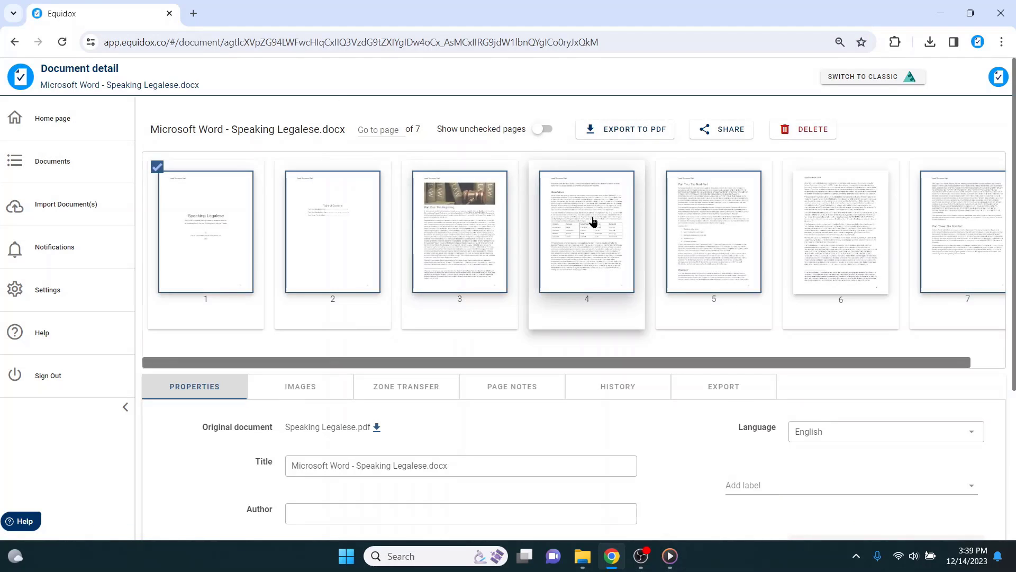
click(707, 130)
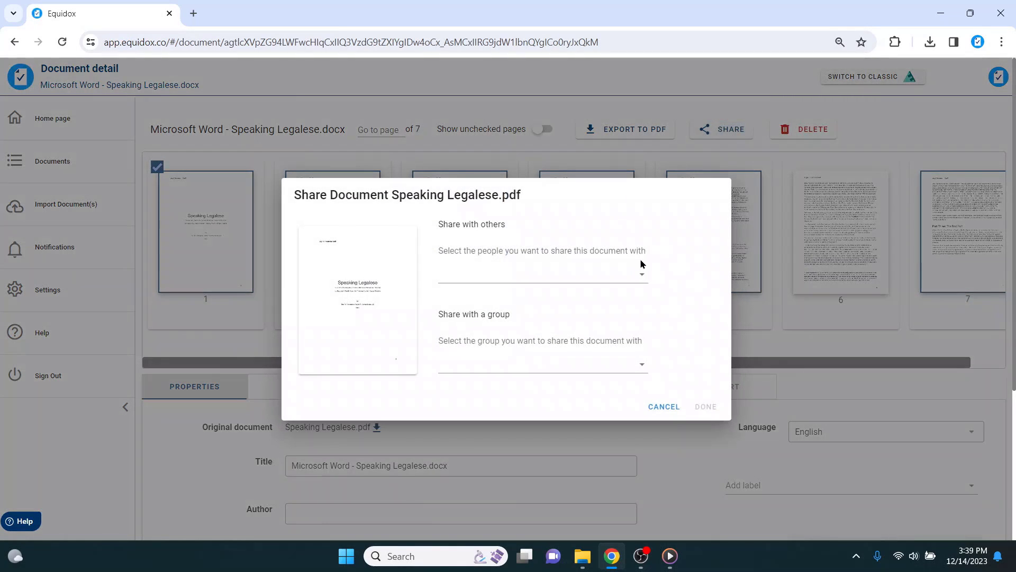
Step: Browse the people and group share lists, cancel without sharing, and go to Import Document(s)
click(641, 273)
click(680, 329)
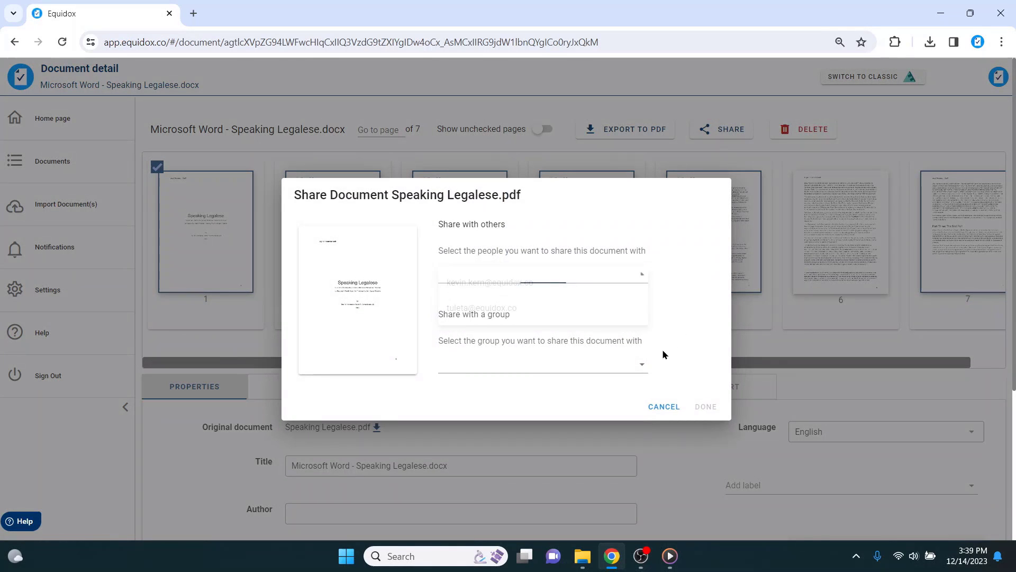
click(641, 365)
click(672, 376)
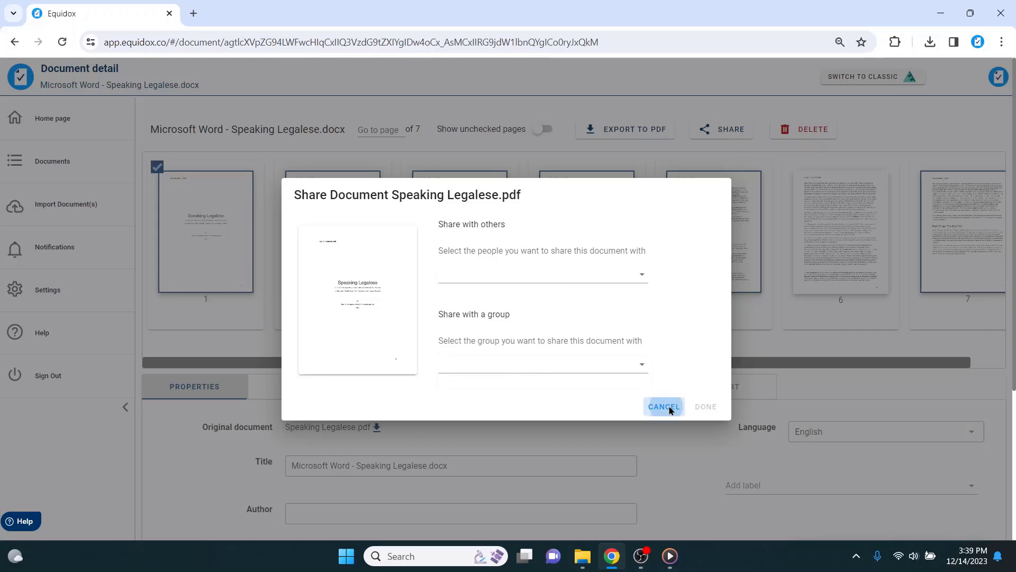
click(663, 405)
click(98, 212)
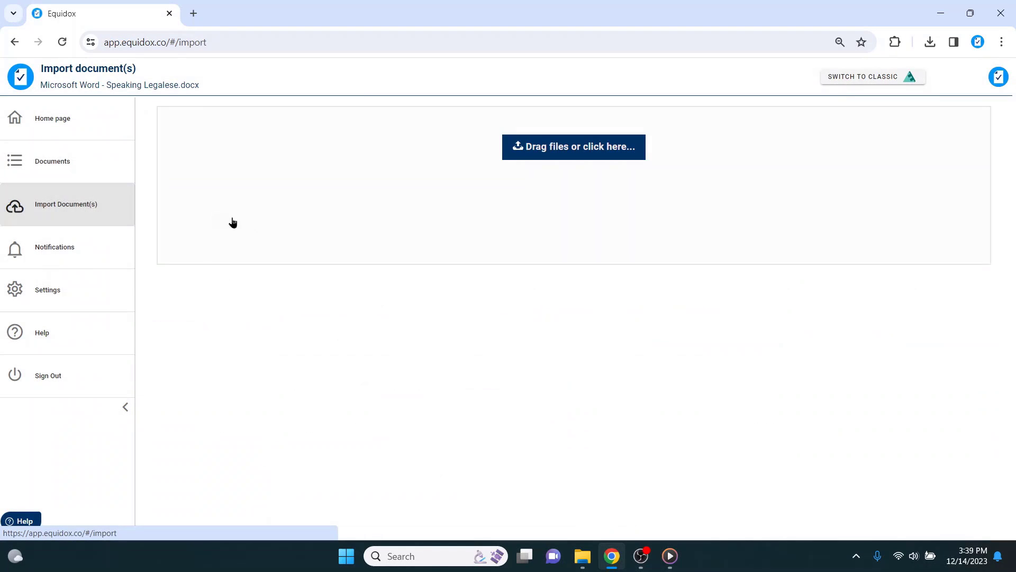
Step: Drag One-Page-Demo.pdf into the upload area, import it, and return to Documents
click(582, 556)
drag(659, 250, 252, 213)
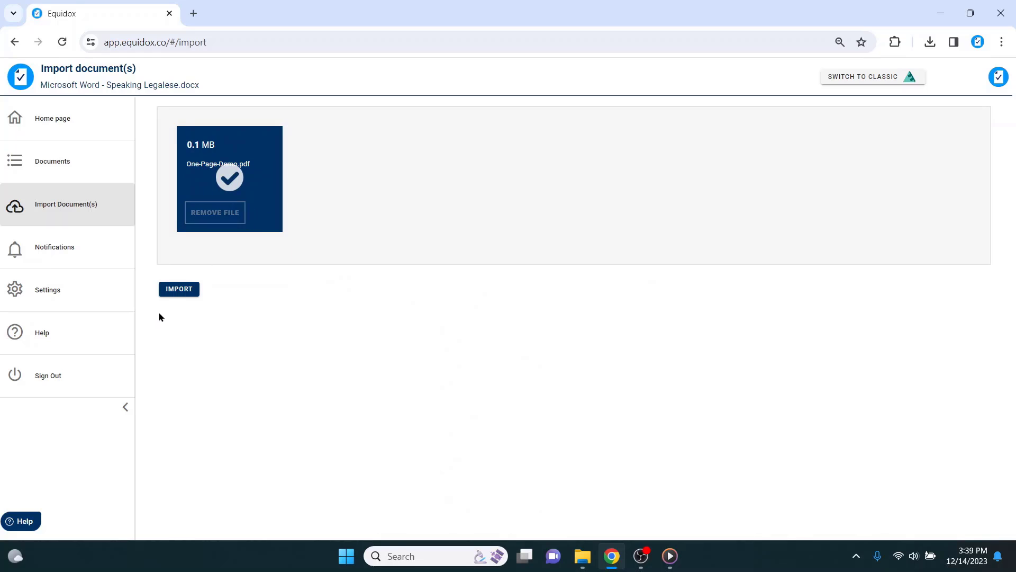
click(178, 289)
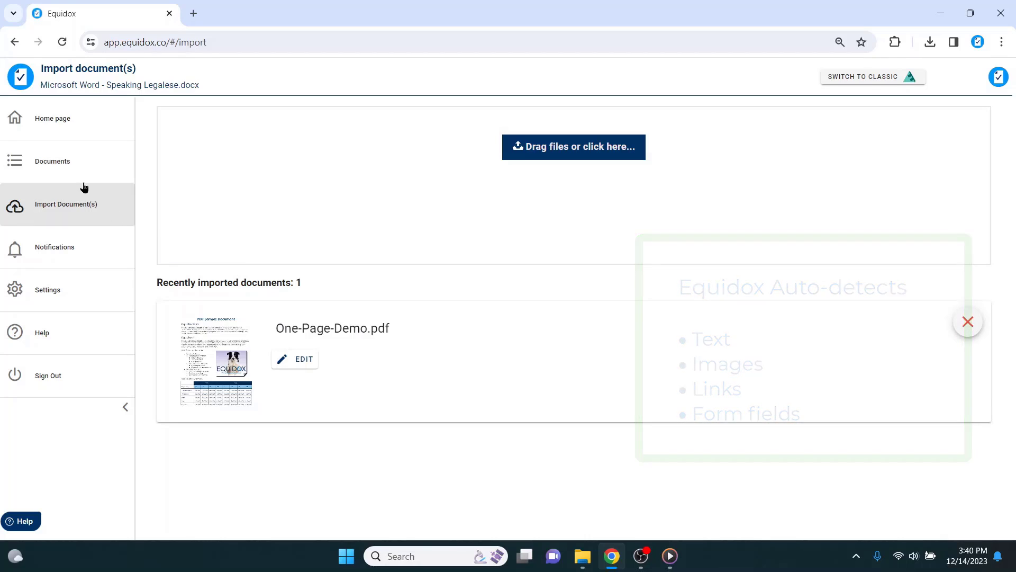
click(70, 168)
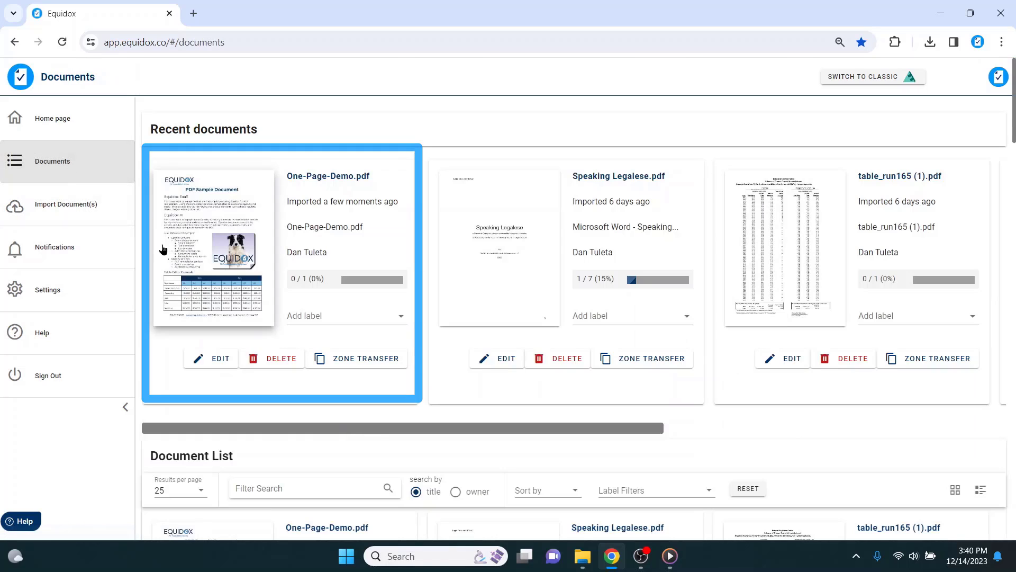
Step: Open One-Page-Demo.pdf's details and review its title, author and English language
click(163, 250)
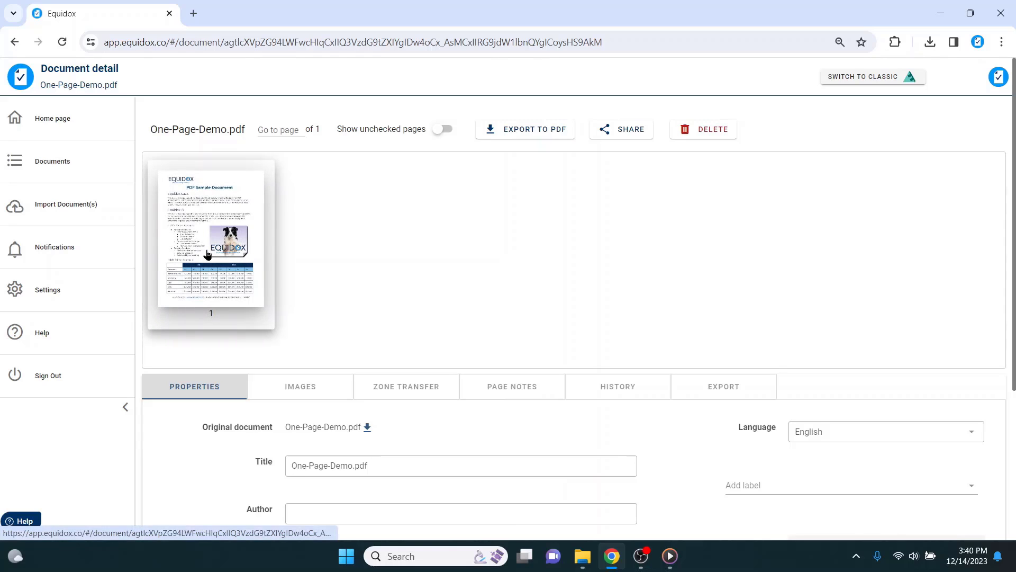
scroll(334, 248, down, 4)
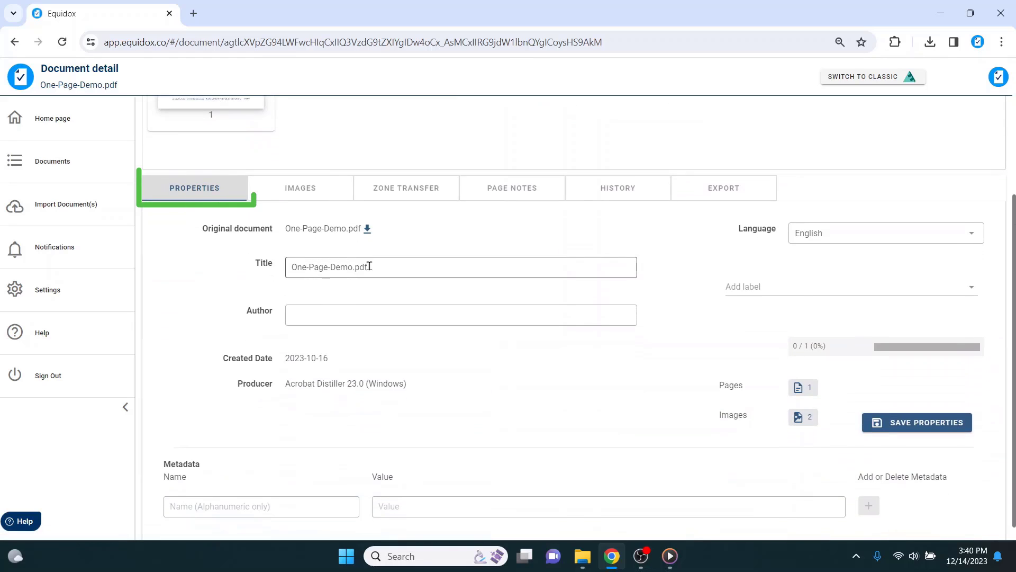
triple_click(369, 266)
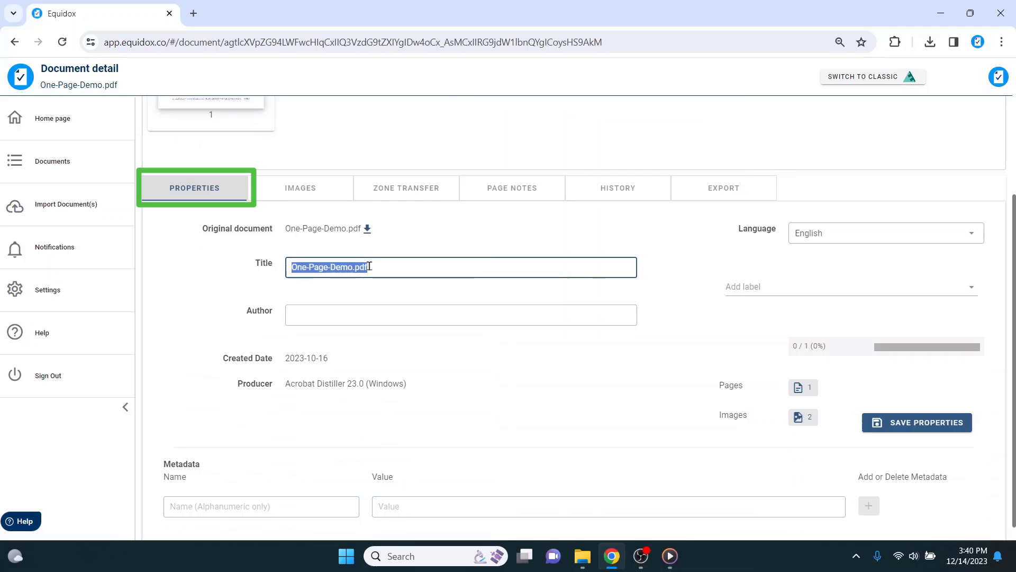
click(379, 316)
click(875, 231)
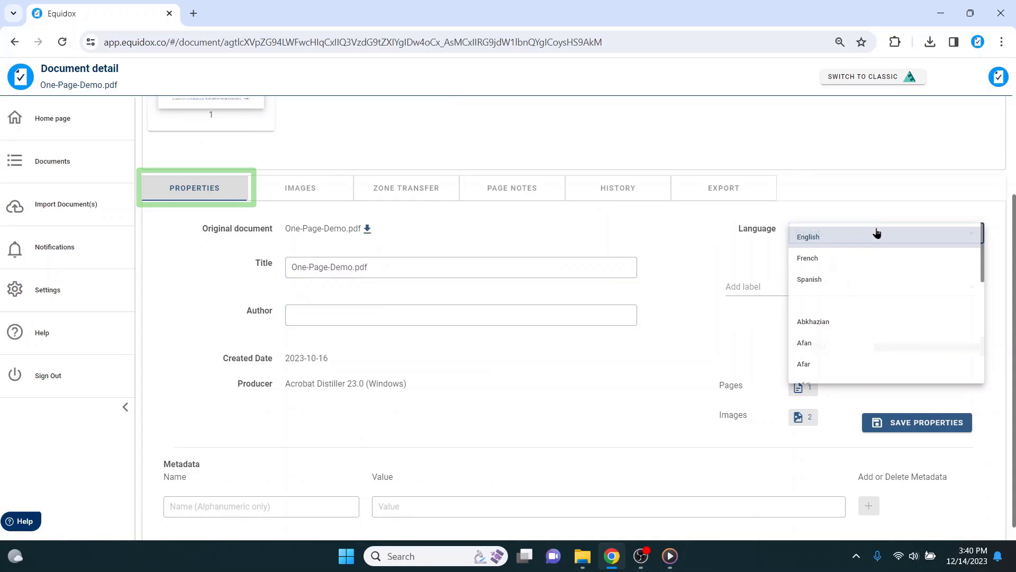
scroll(870, 238, down, 4)
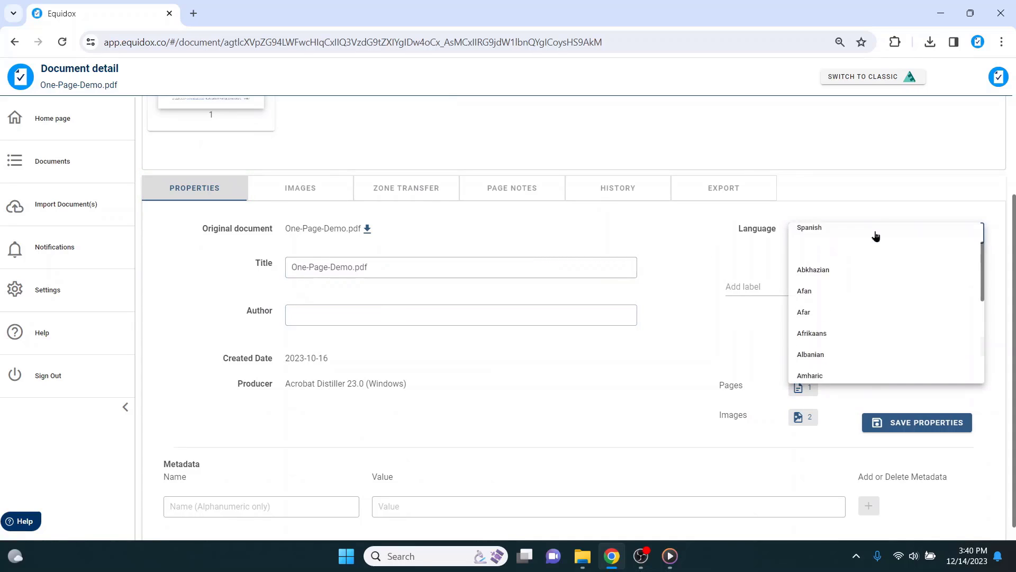
click(686, 272)
scroll(674, 272, up, 4)
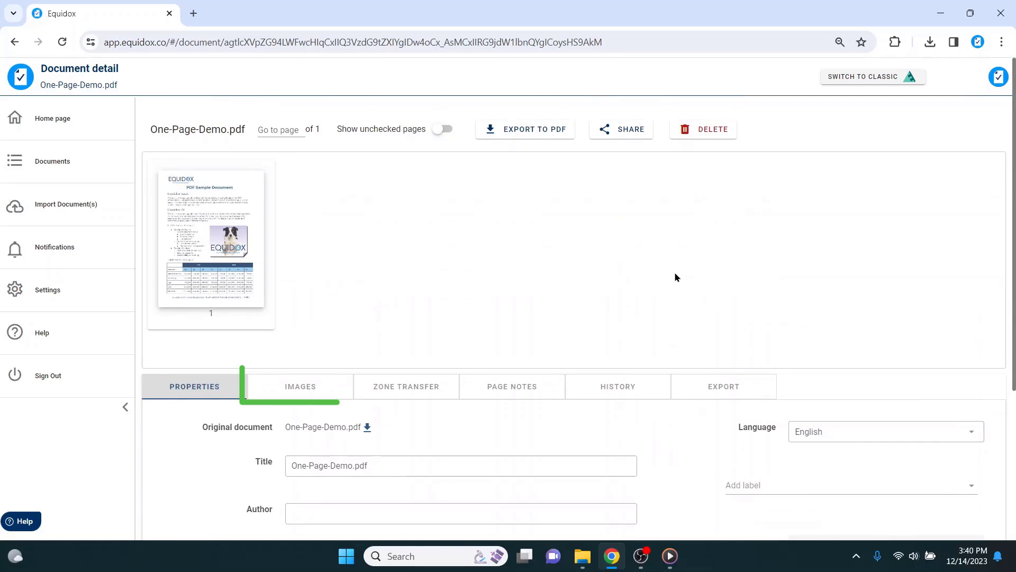
Step: Review the document's 2 images and their empty description fields
click(316, 391)
scroll(468, 346, down, 7)
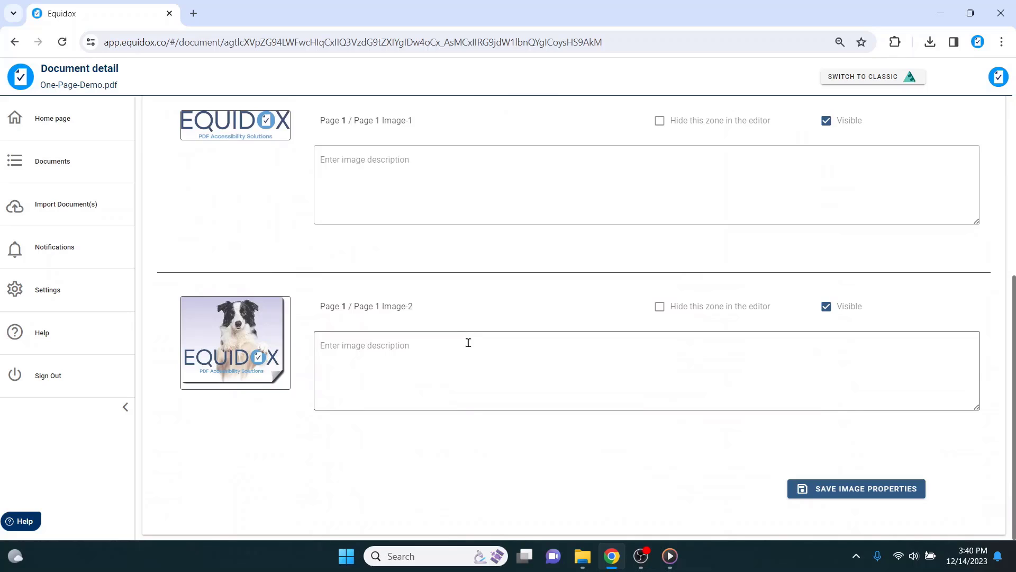
scroll(468, 342, up, 7)
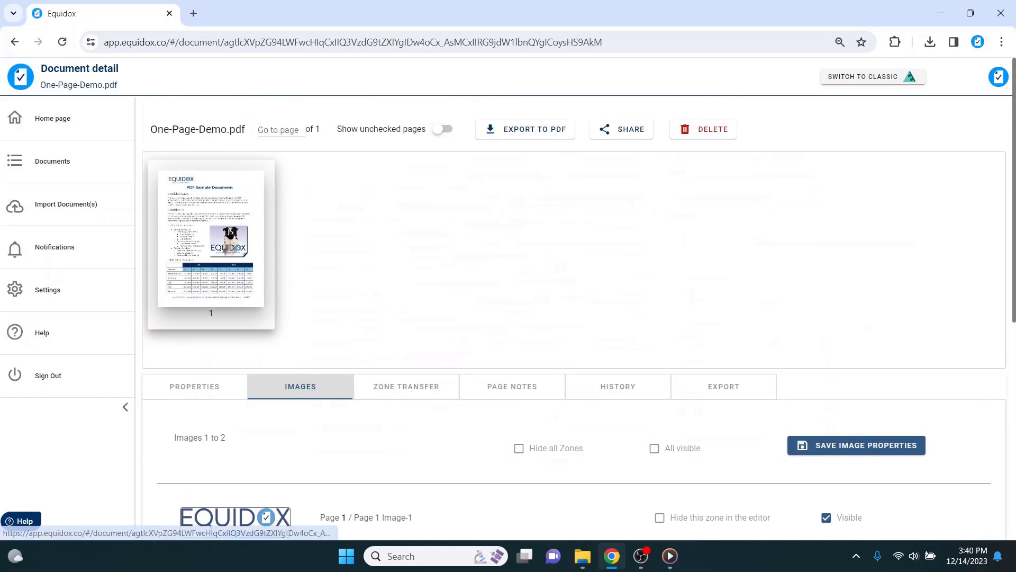
Step: Open page 1, hide the thumbnails, and inspect the title, heading and paragraph zones
click(229, 232)
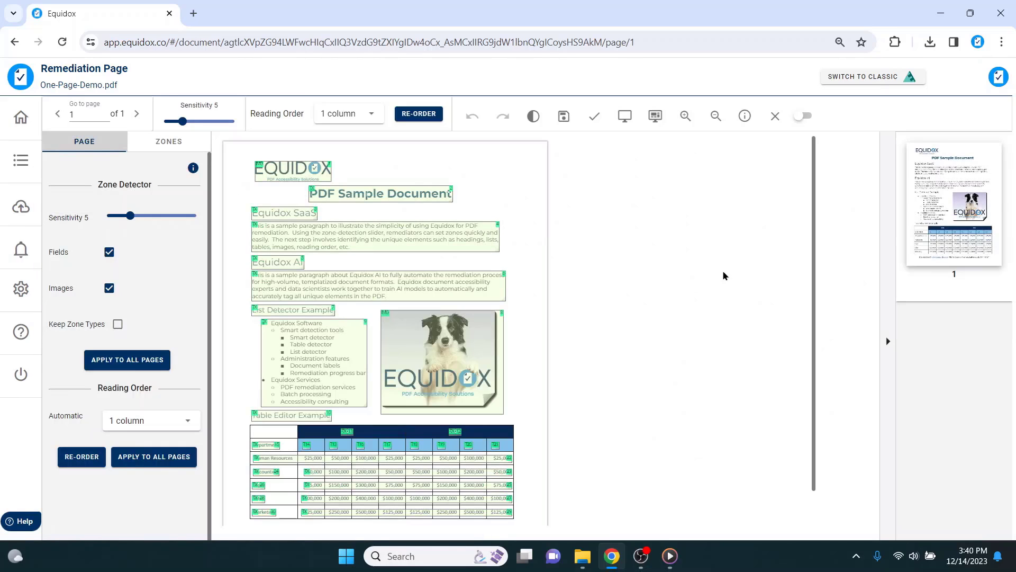
click(884, 342)
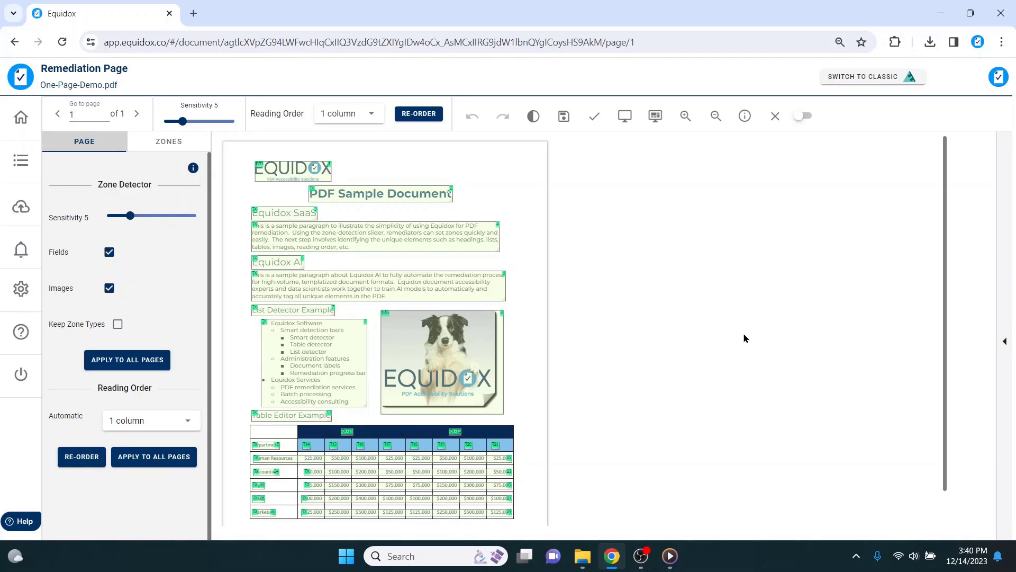
click(414, 192)
click(286, 213)
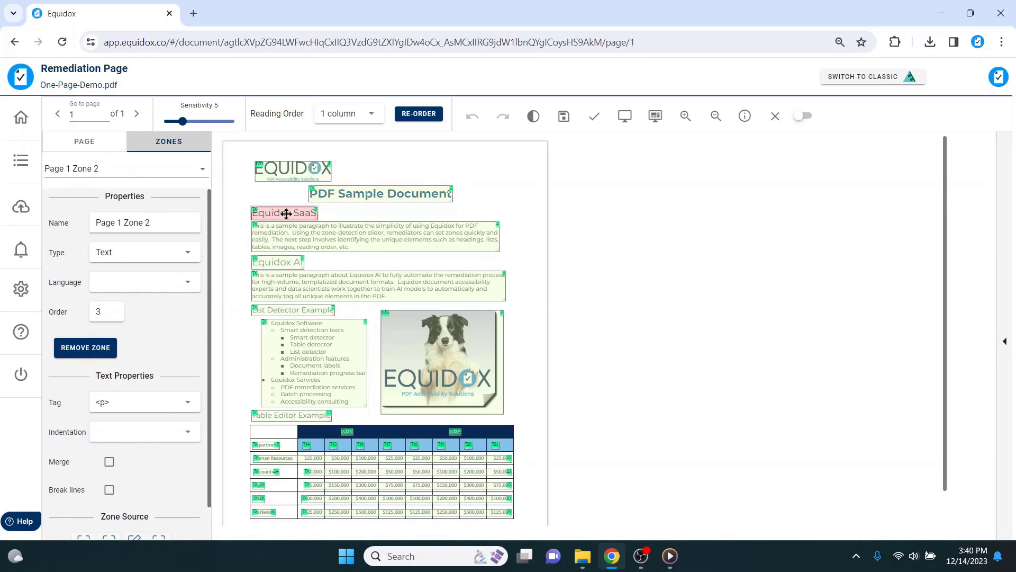
click(285, 237)
click(279, 263)
click(285, 285)
click(289, 310)
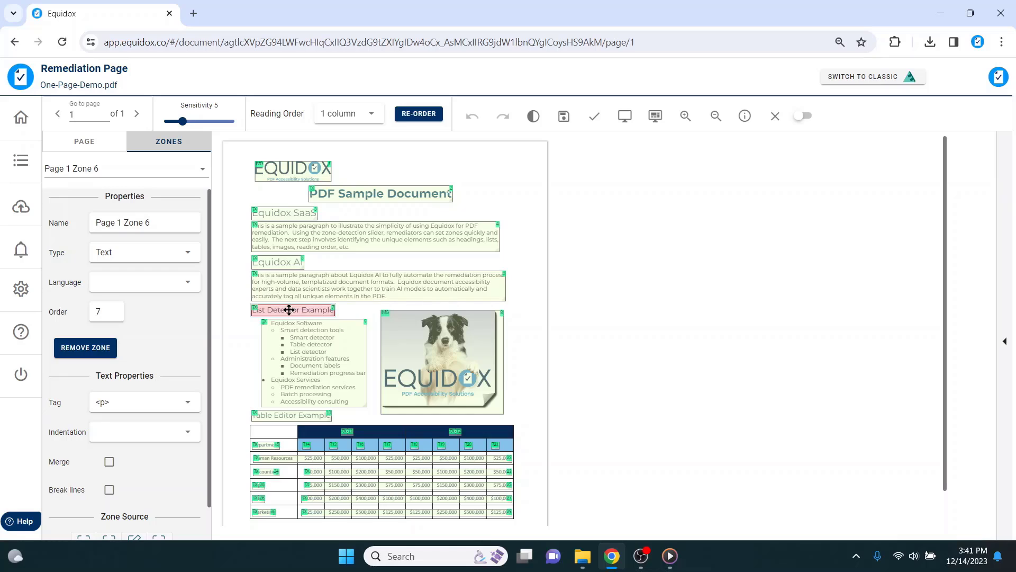
Step: Zoom the page view in four steps
click(686, 115)
click(687, 115)
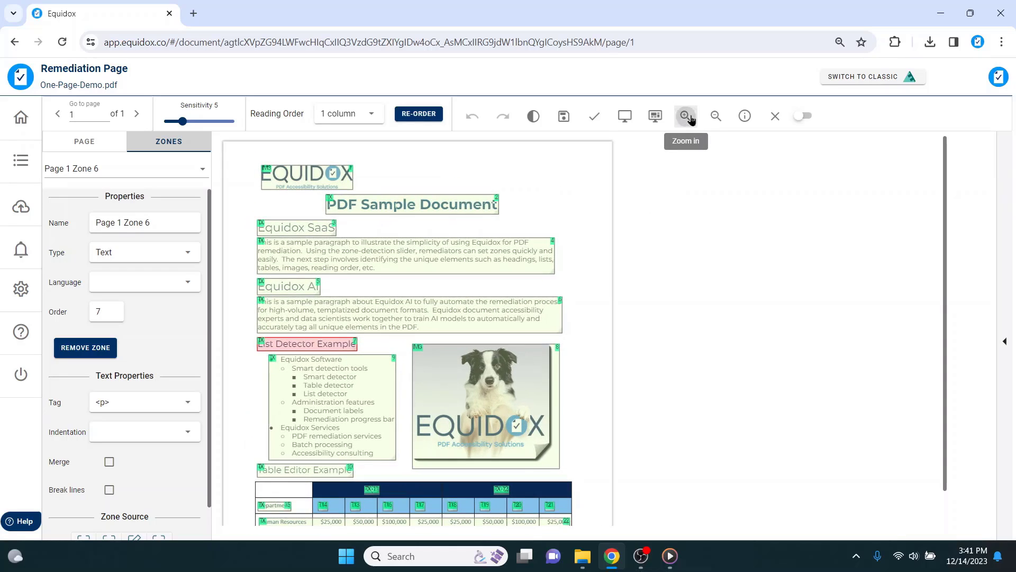
click(687, 116)
click(686, 115)
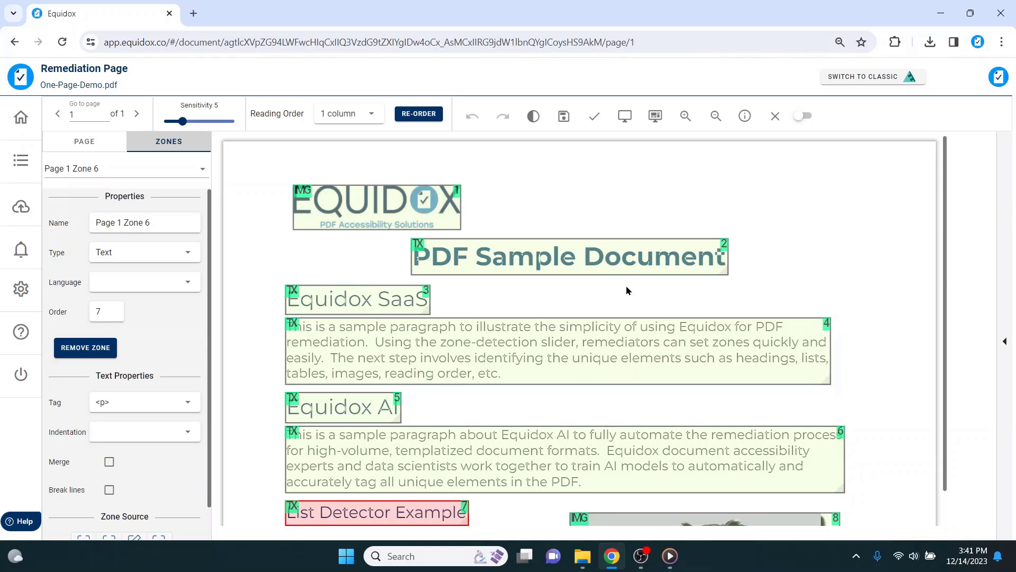
Step: Try several detection sensitivities, settle on 6, and re-order the zones as one column
mouse_move(187, 121)
mouse_down()
mouse_move(225, 129)
mouse_move(176, 124)
mouse_up()
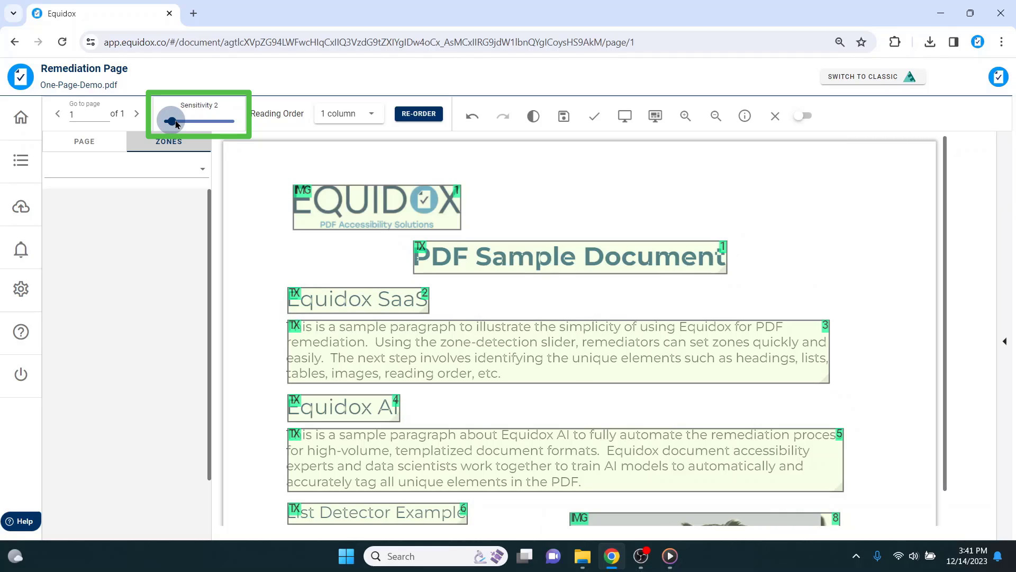
drag(176, 123, 233, 128)
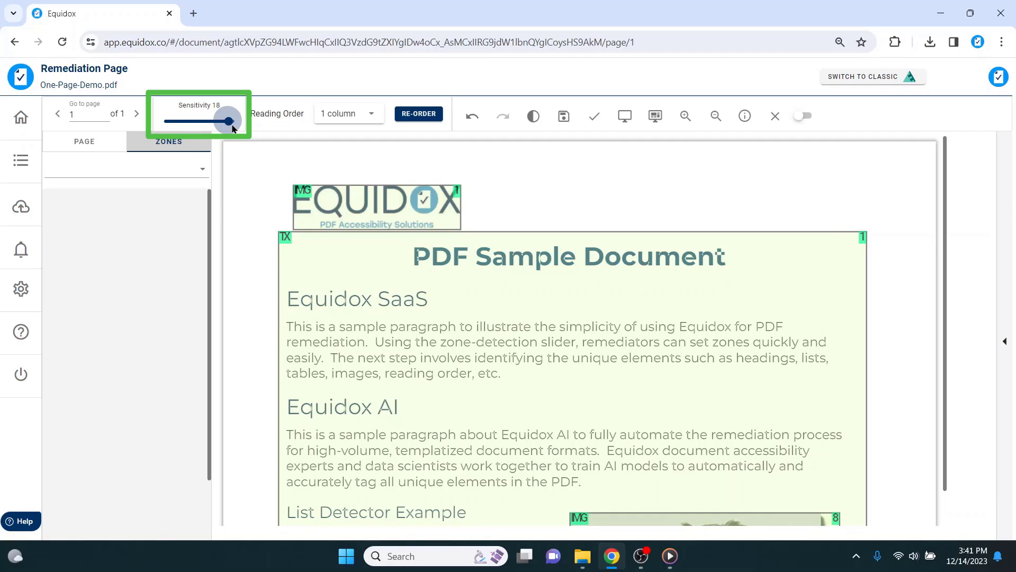
drag(233, 128, 191, 128)
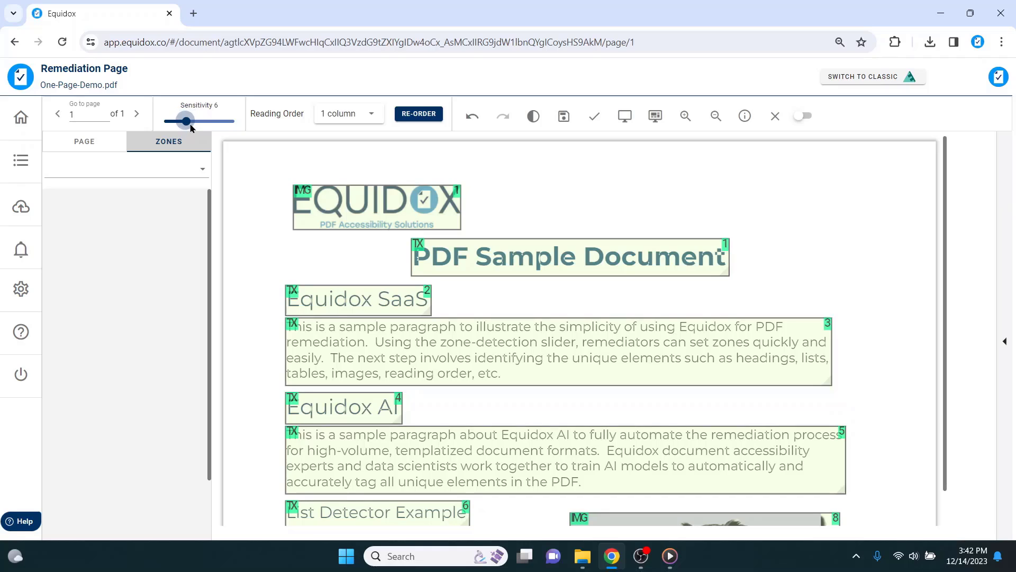
click(423, 114)
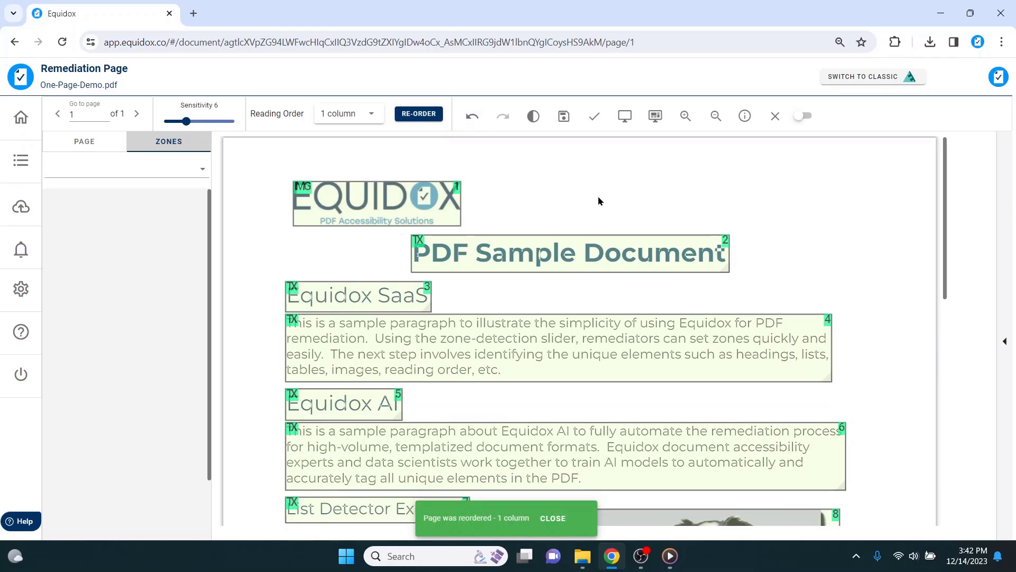
scroll(599, 200, down, 9)
scroll(598, 200, up, 10)
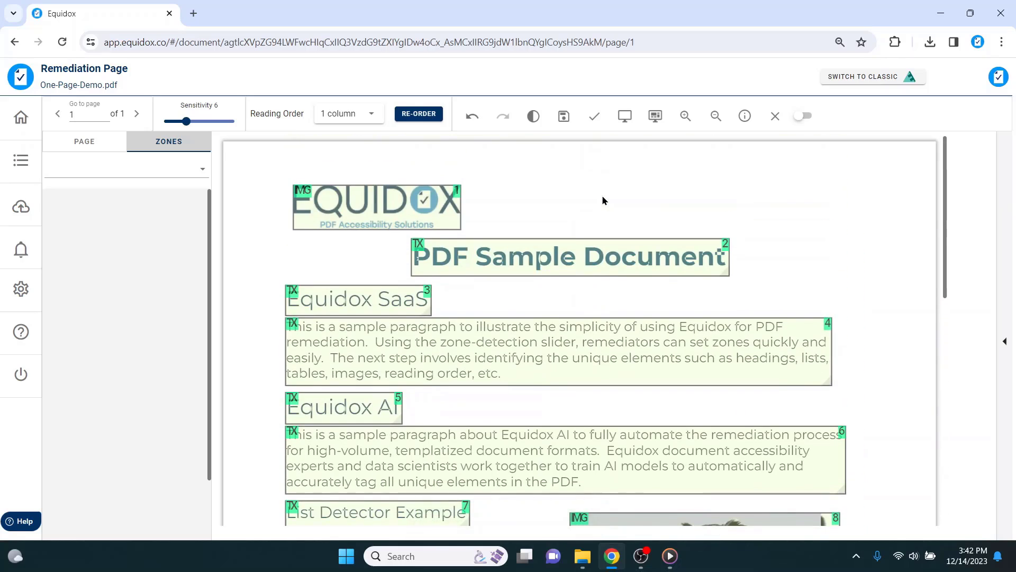
click(626, 118)
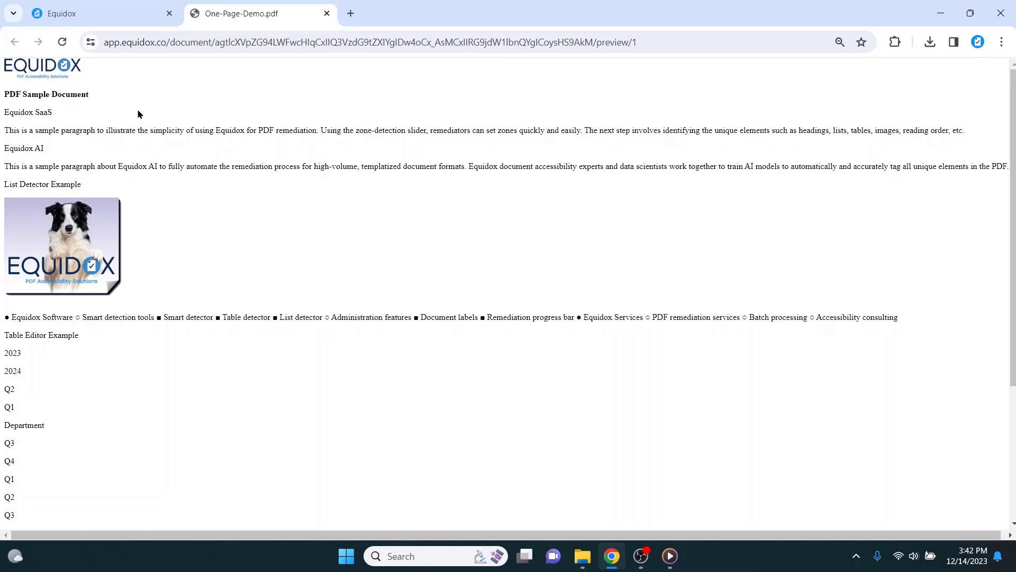
scroll(138, 109, down, 4)
scroll(176, 215, up, 4)
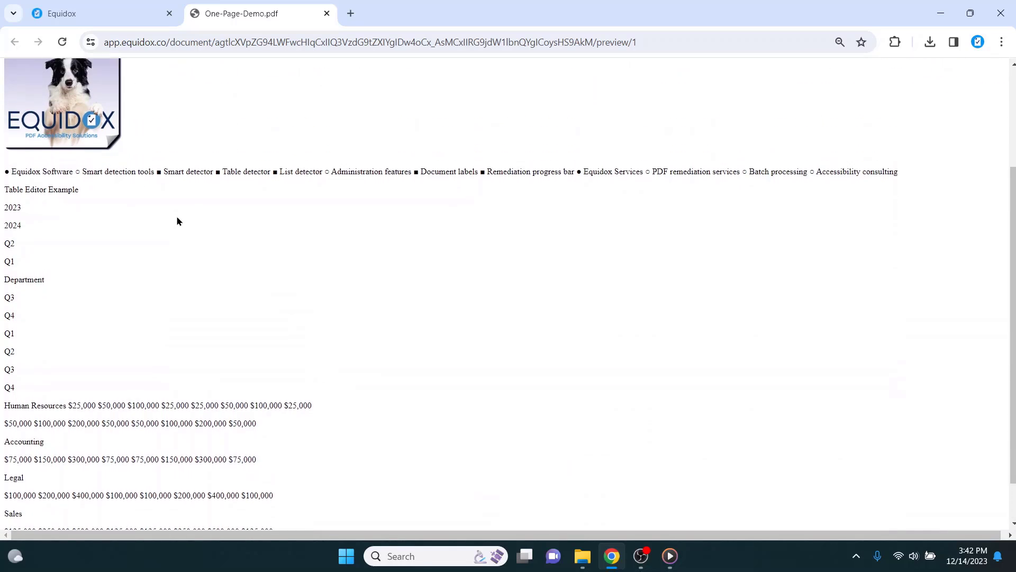
double_click(143, 131)
click(137, 131)
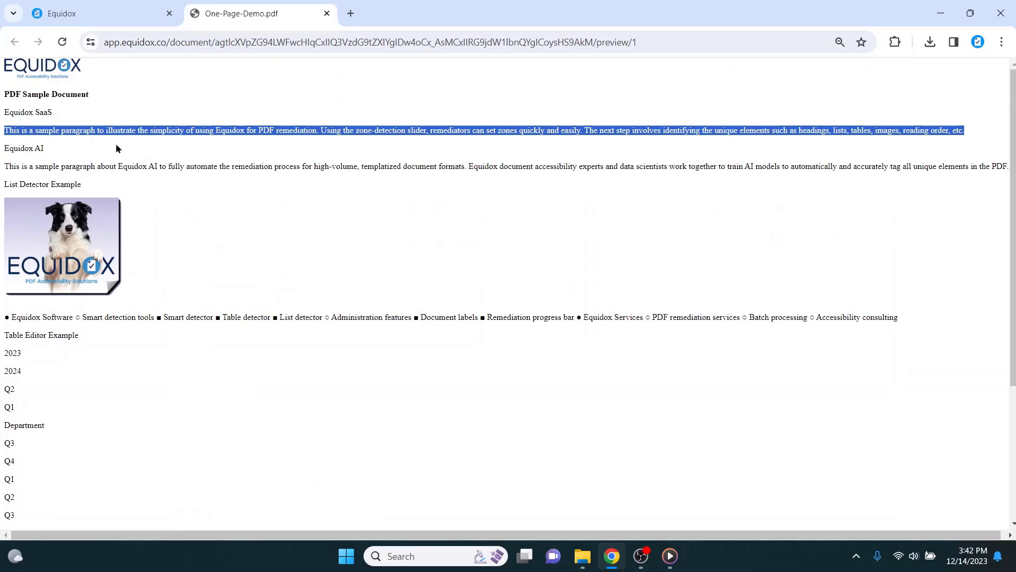
triple_click(26, 151)
triple_click(35, 166)
triple_click(36, 183)
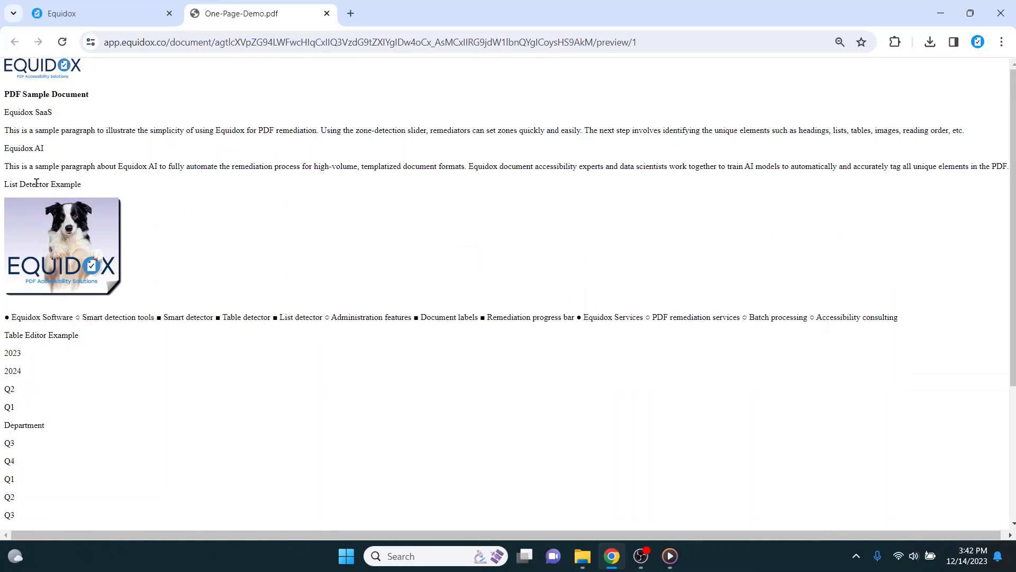
triple_click(92, 318)
triple_click(64, 336)
click(76, 362)
Step: Make the PDF Sample Document title zone an H1 heading
click(127, 25)
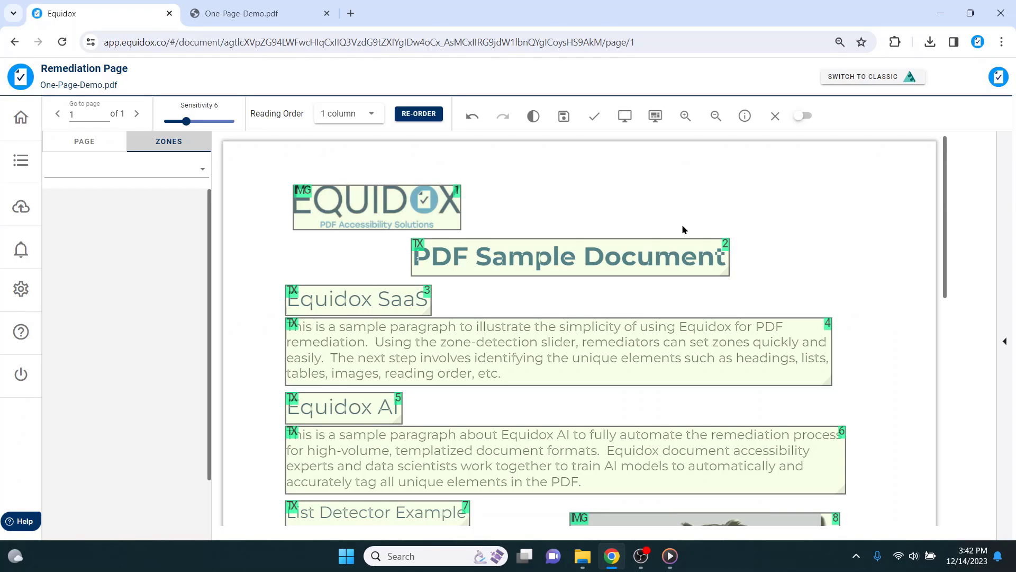
click(650, 259)
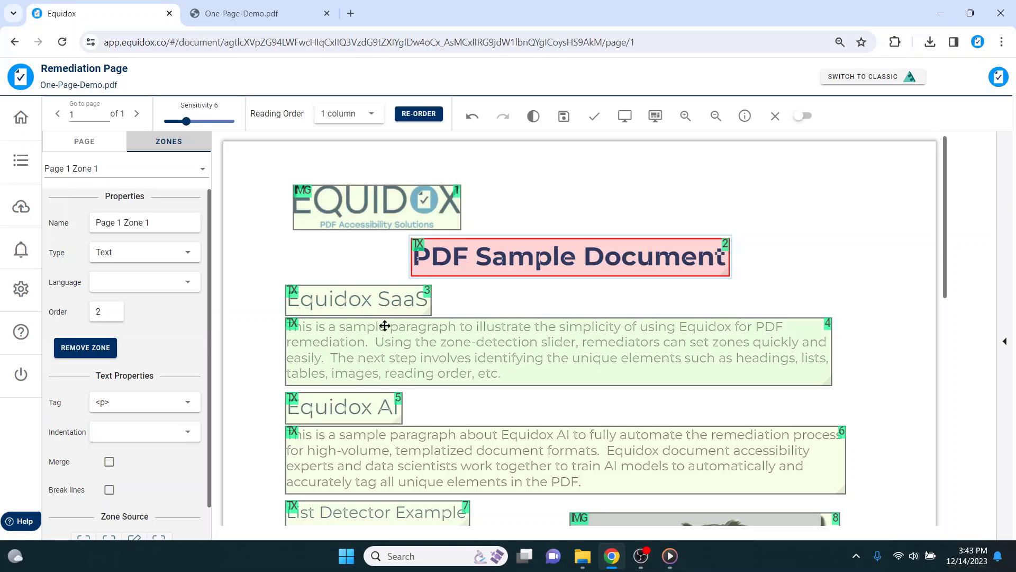
click(188, 253)
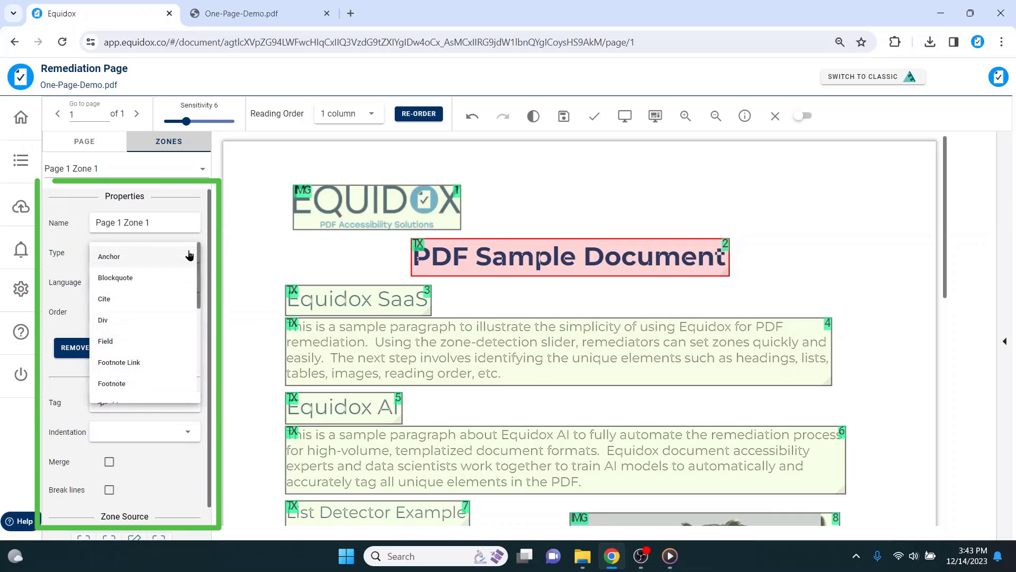
scroll(169, 289, down, 2)
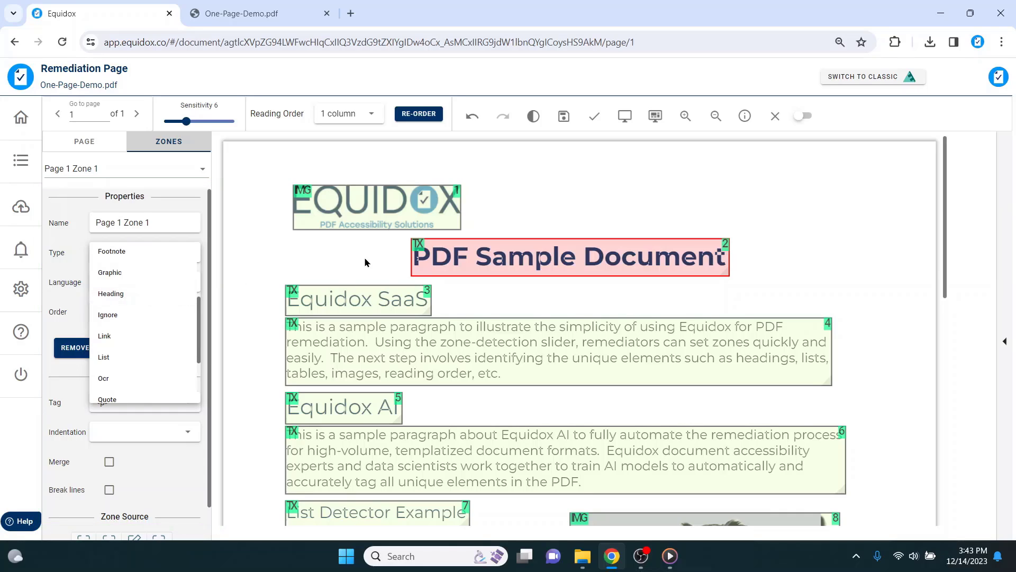
click(398, 255)
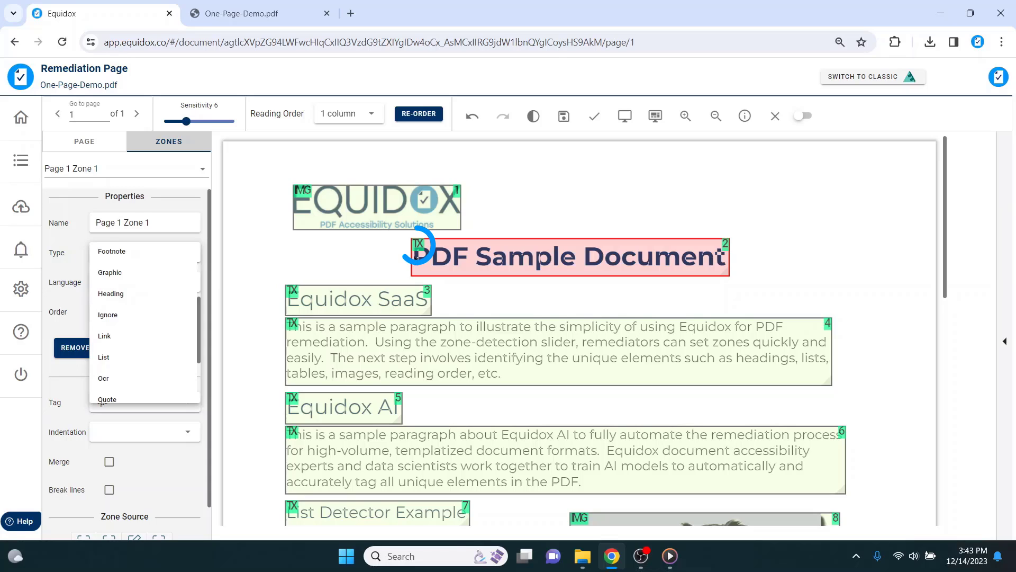
Step: Make Equidox SaaS and Equidox AI level-2 headings
click(408, 305)
key(h)
key(2)
click(363, 416)
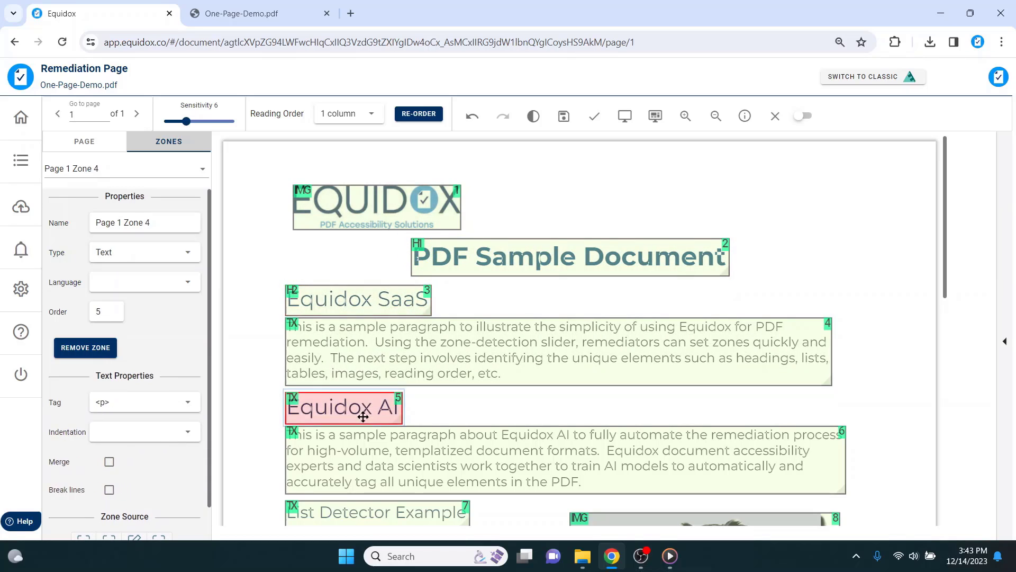
key(h)
key(2)
Step: Make List Detector Example a heading and select the Table Editor Example zone
scroll(363, 371, down, 4)
click(363, 326)
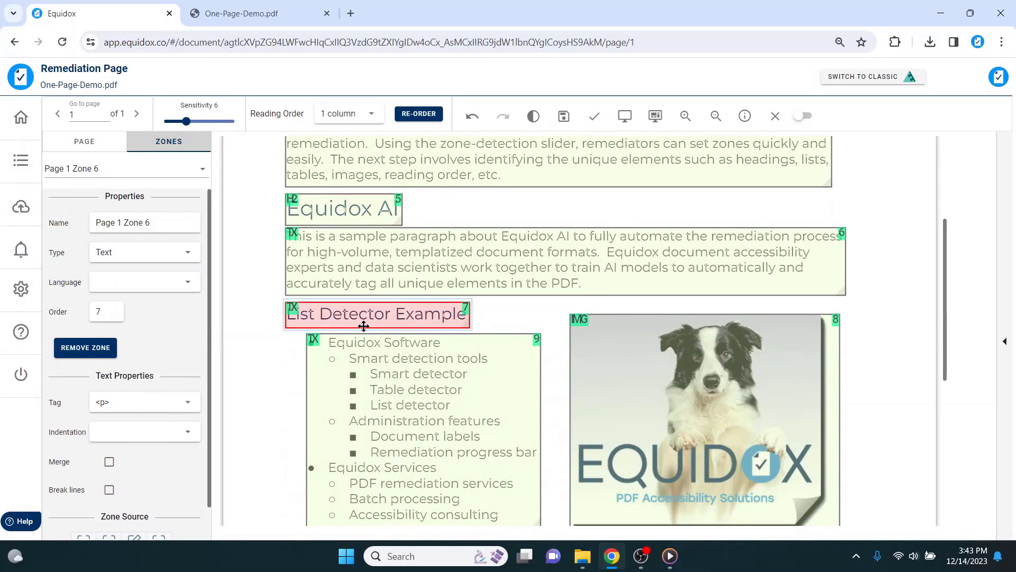
key(h)
key(2)
scroll(365, 317, down, 5)
click(374, 285)
Step: Make Table Editor Example an H3 heading, then check the title and Equidox SaaS in preview
key(h)
key(3)
click(622, 118)
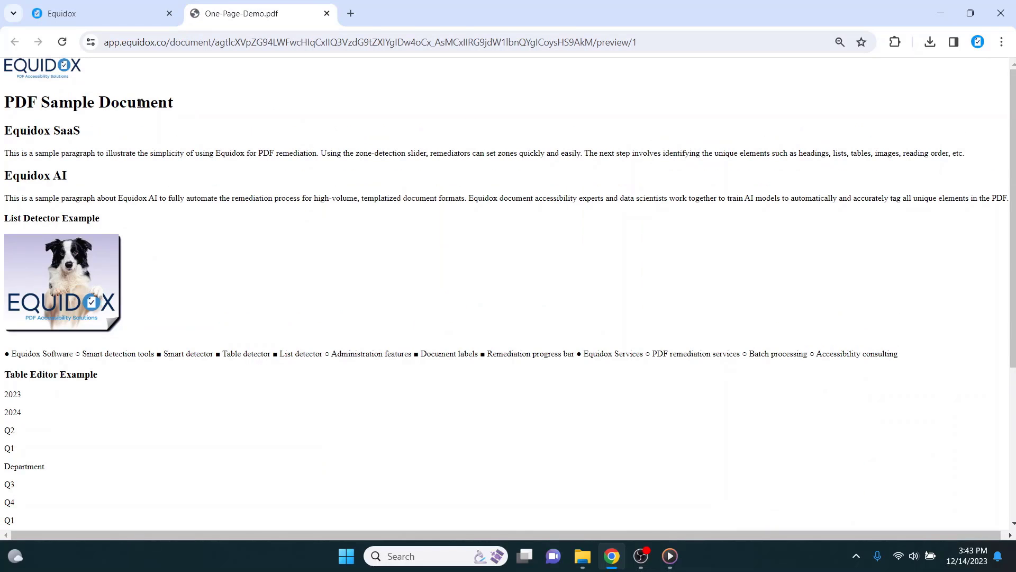
triple_click(140, 103)
triple_click(69, 130)
Step: Check the Equidox AI, List Detector and Table Editor headings and the flat bullet line
click(39, 176)
triple_click(39, 176)
triple_click(40, 217)
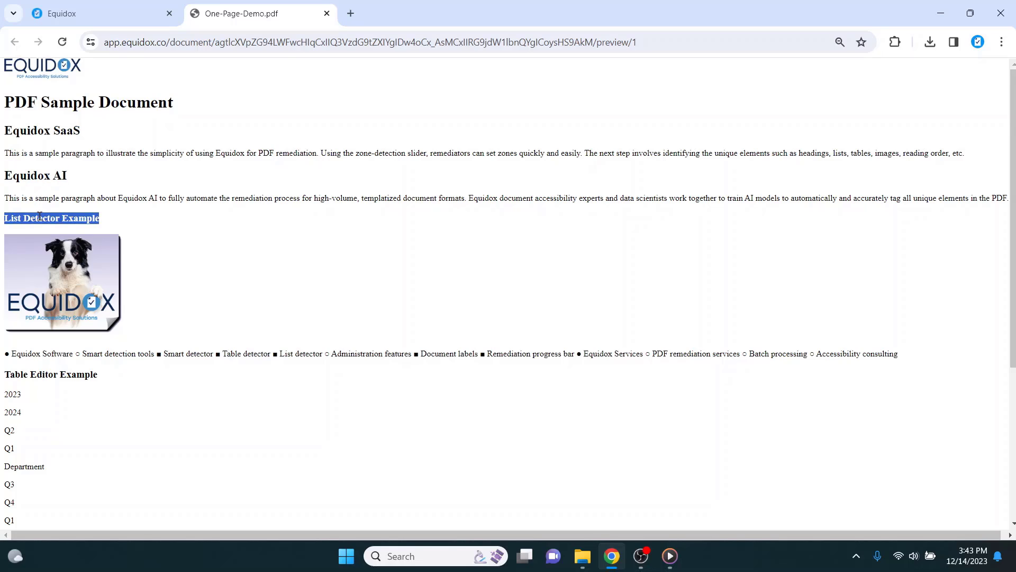
triple_click(45, 373)
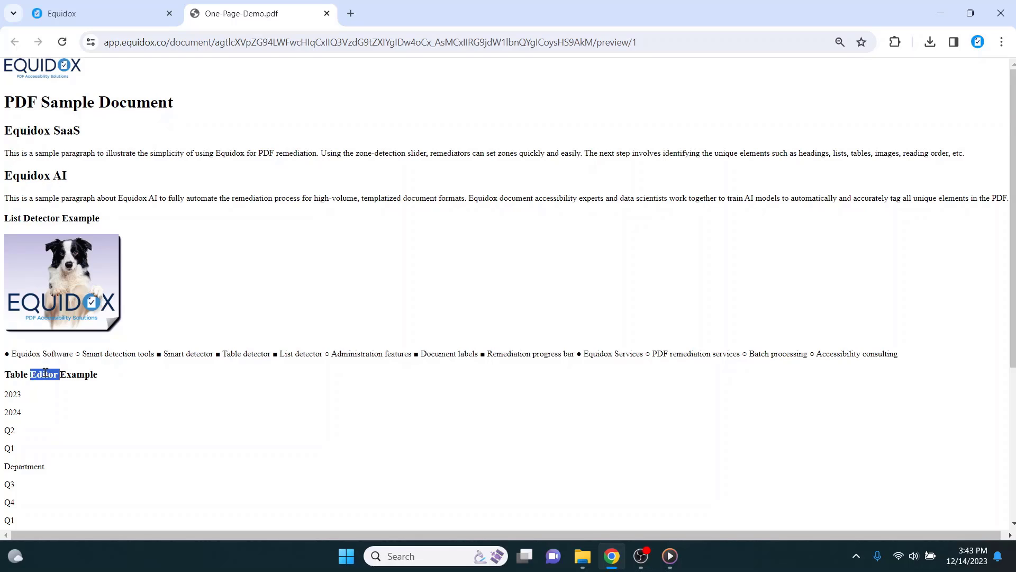
triple_click(107, 356)
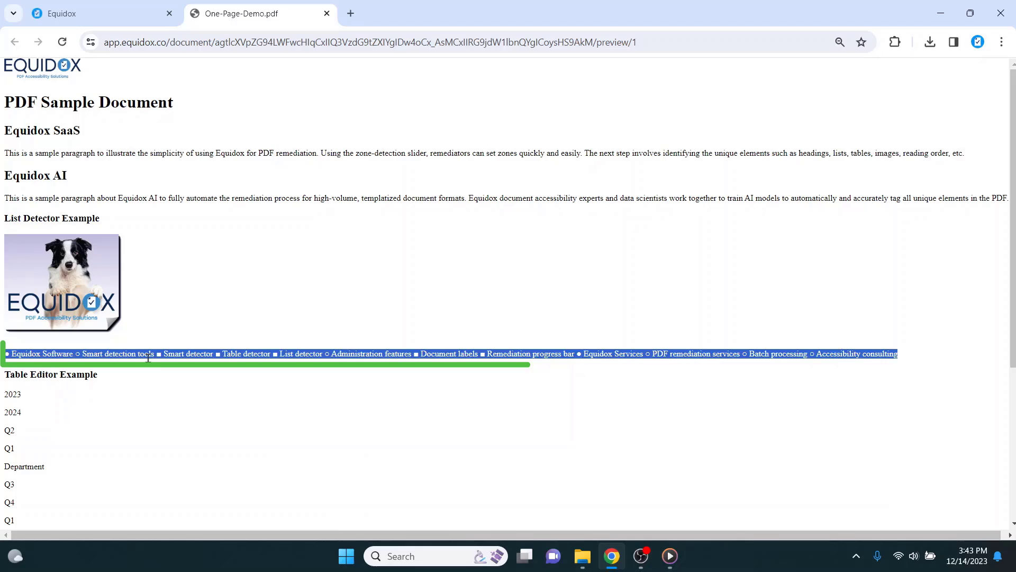
click(190, 399)
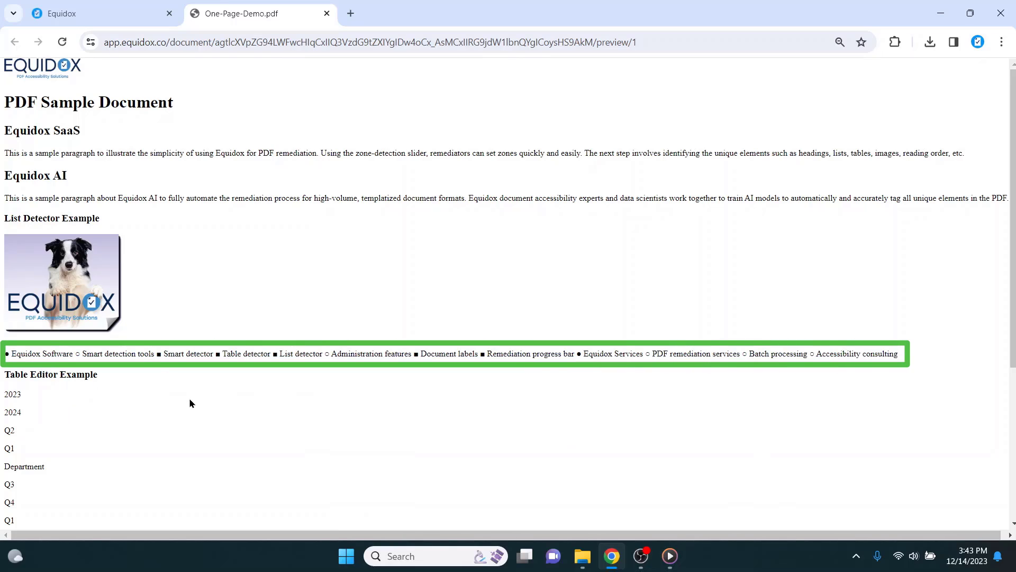
Step: Turn the bulleted zone into a List with list-detector sensitivity 2
click(131, 12)
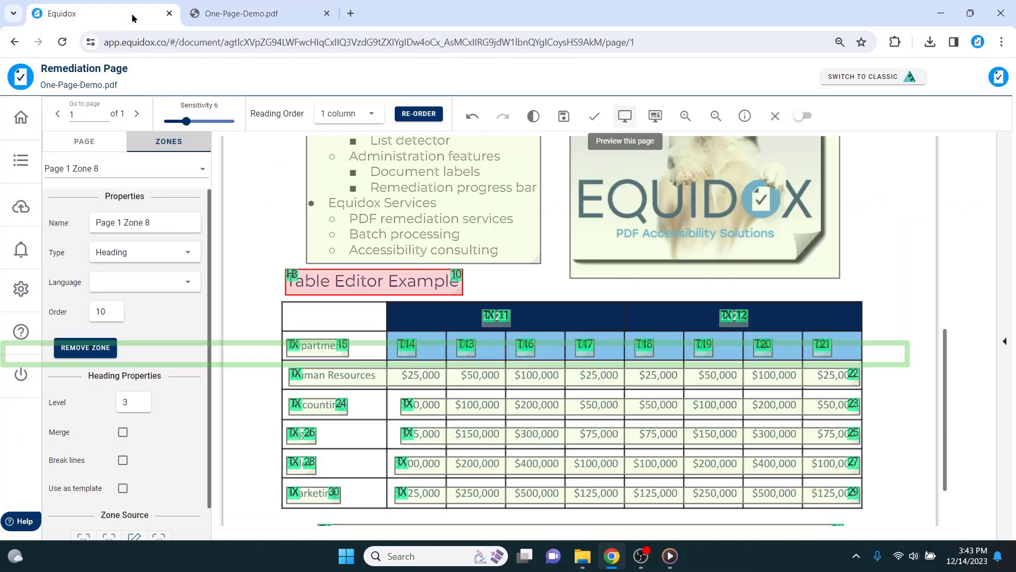
scroll(310, 259, up, 4)
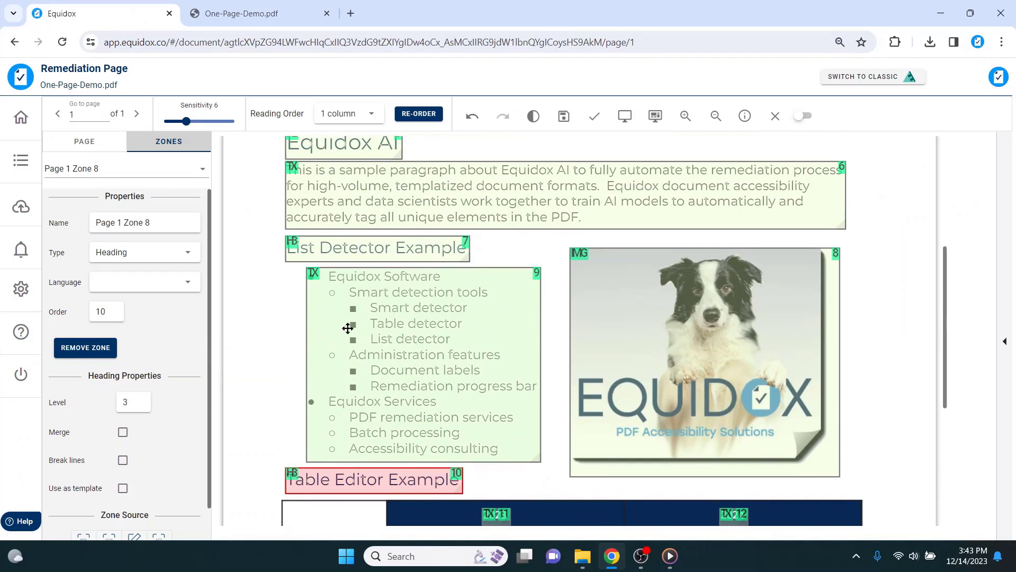
click(348, 328)
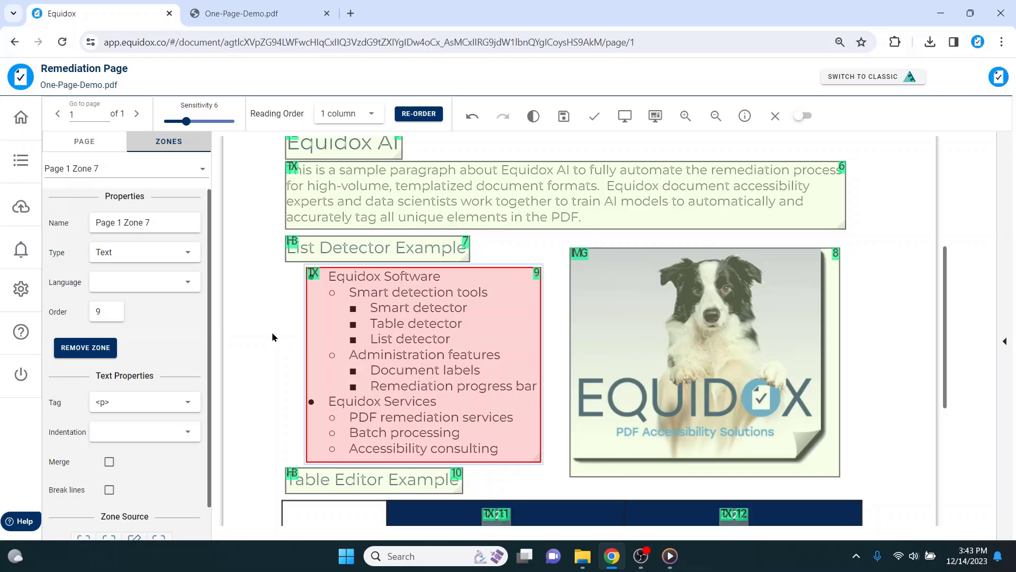
key(l)
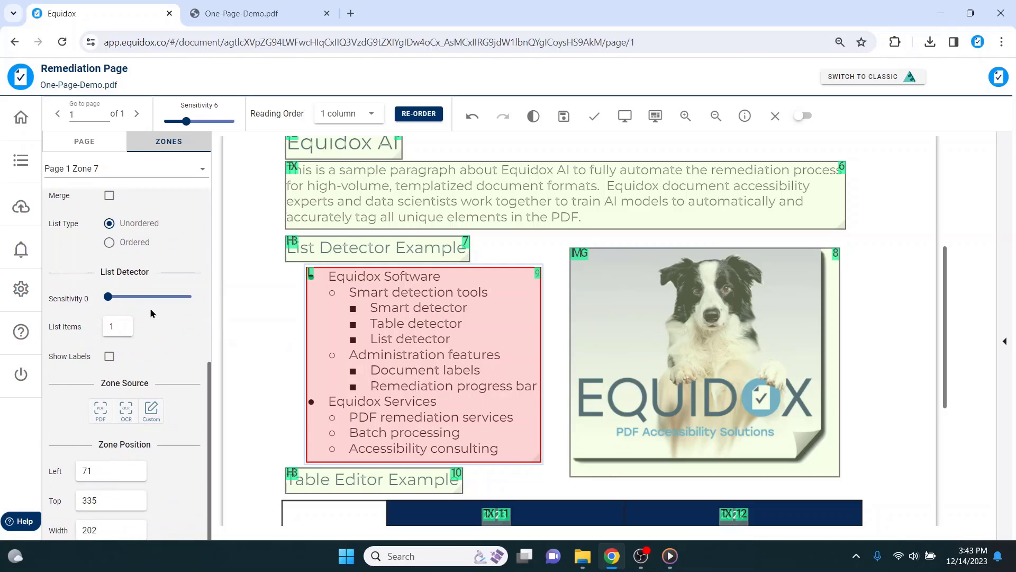
drag(112, 299, 137, 307)
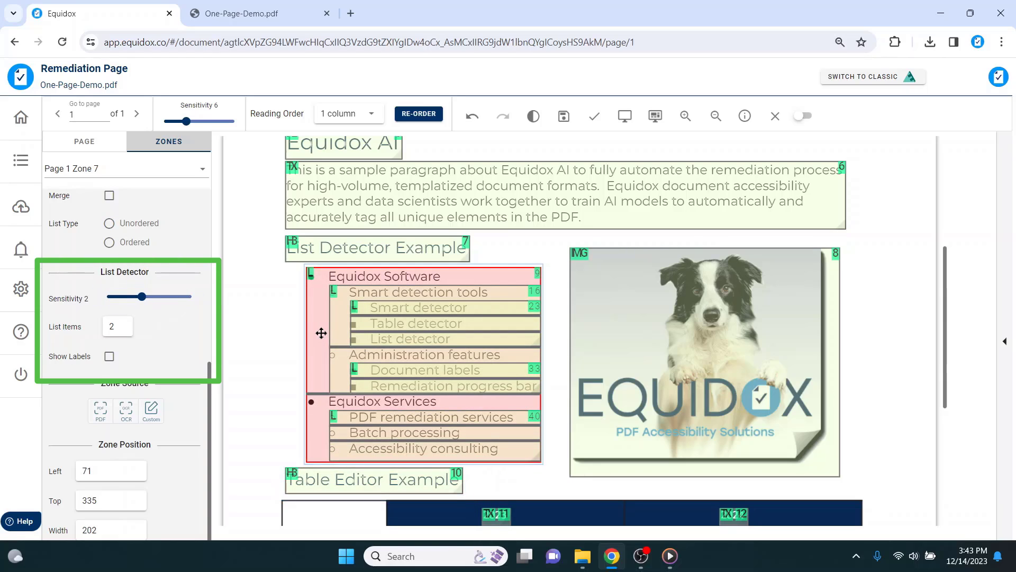
Step: Inspect the Equidox Services list and its Smart detection, Administration and Smart detector sub-lists
click(321, 331)
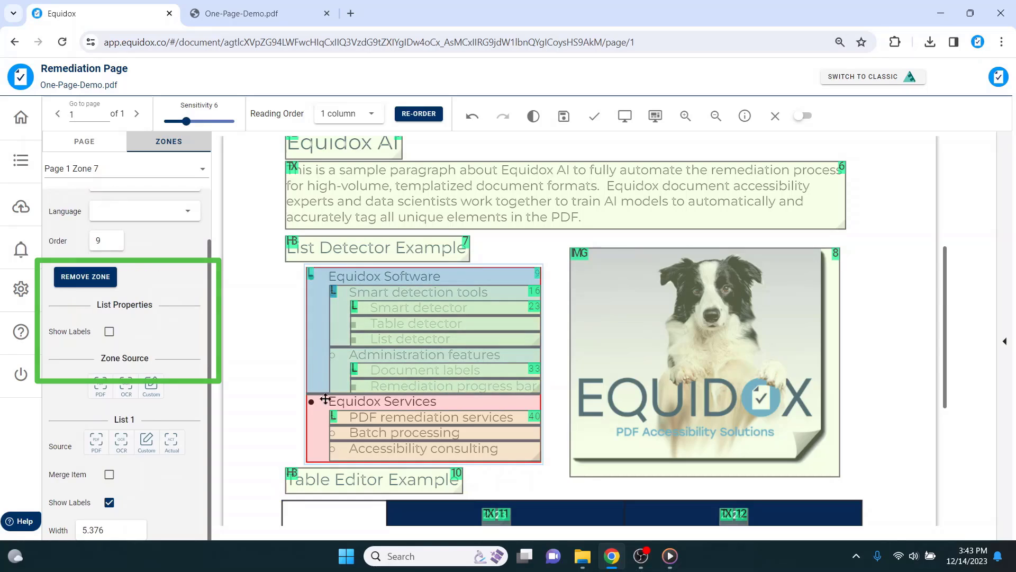
click(344, 321)
click(341, 355)
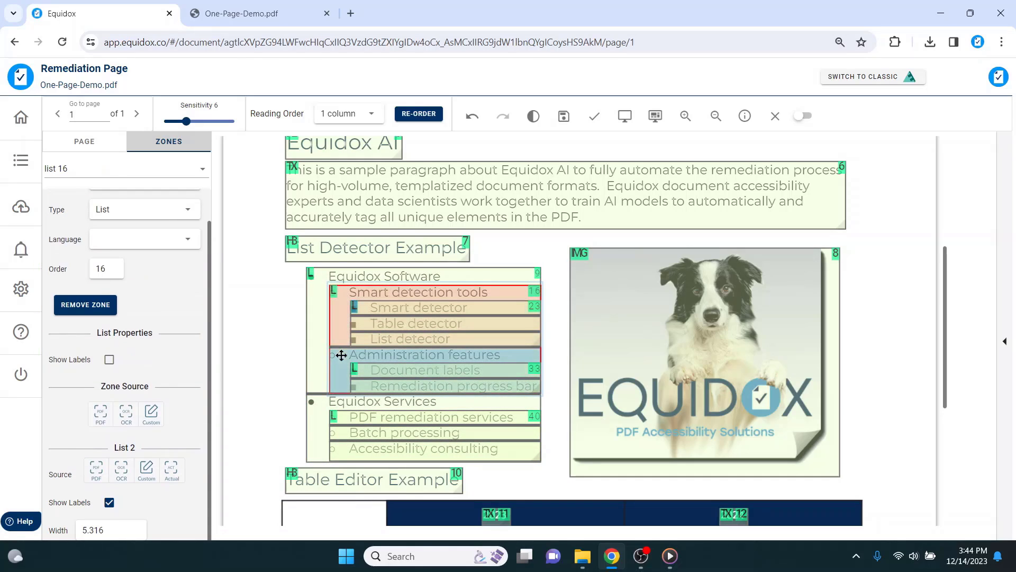
click(361, 309)
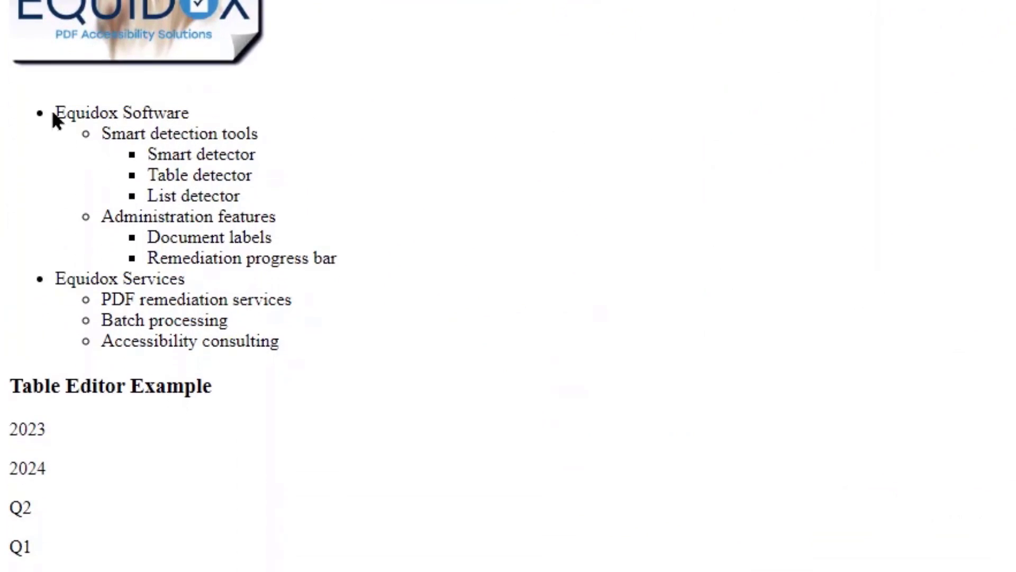
Step: Select the nested list and the Table Editor Example data in the preview to inspect them
drag(53, 111, 325, 342)
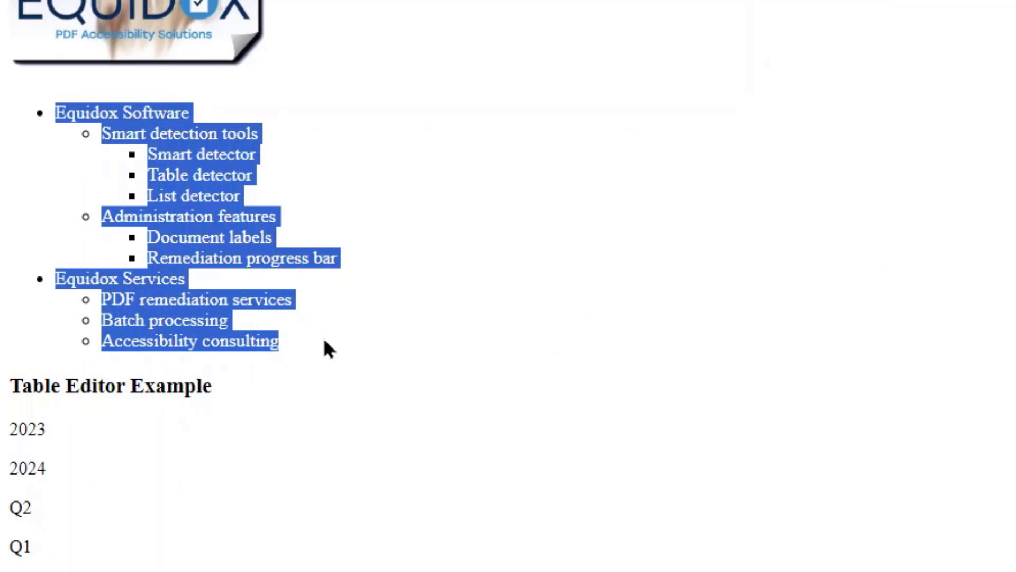
click(363, 360)
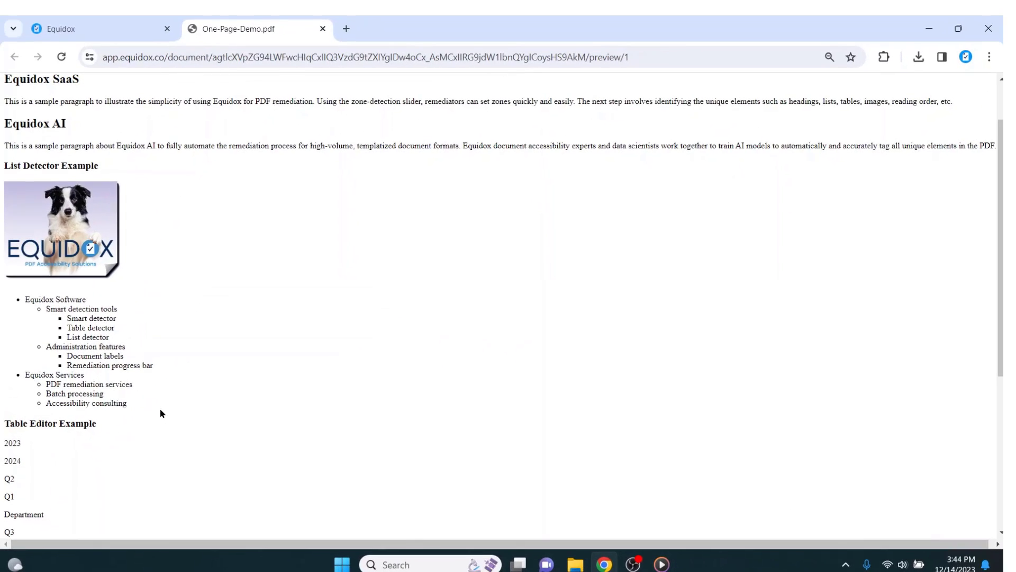
scroll(160, 407, down, 5)
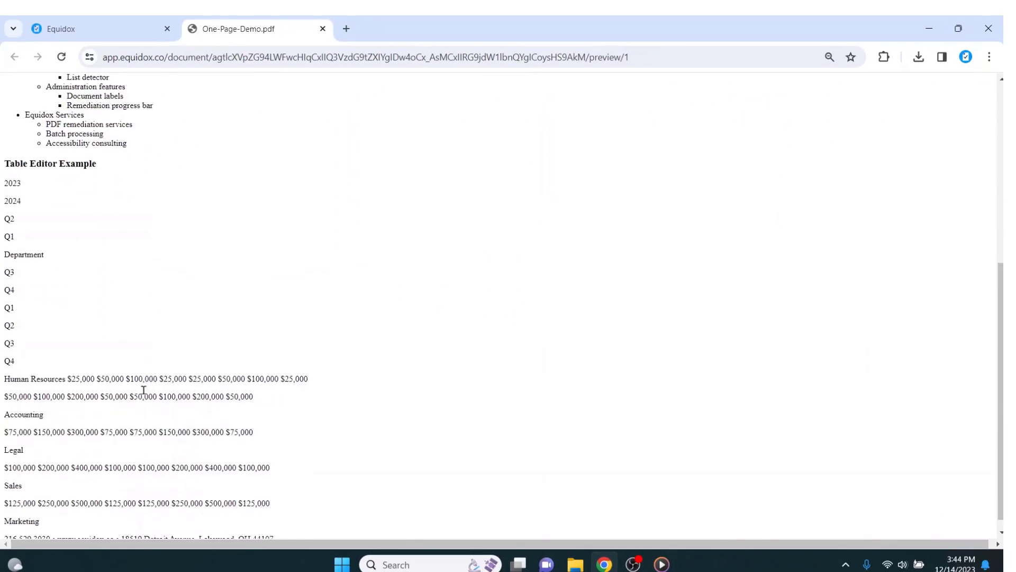
drag(7, 179, 231, 512)
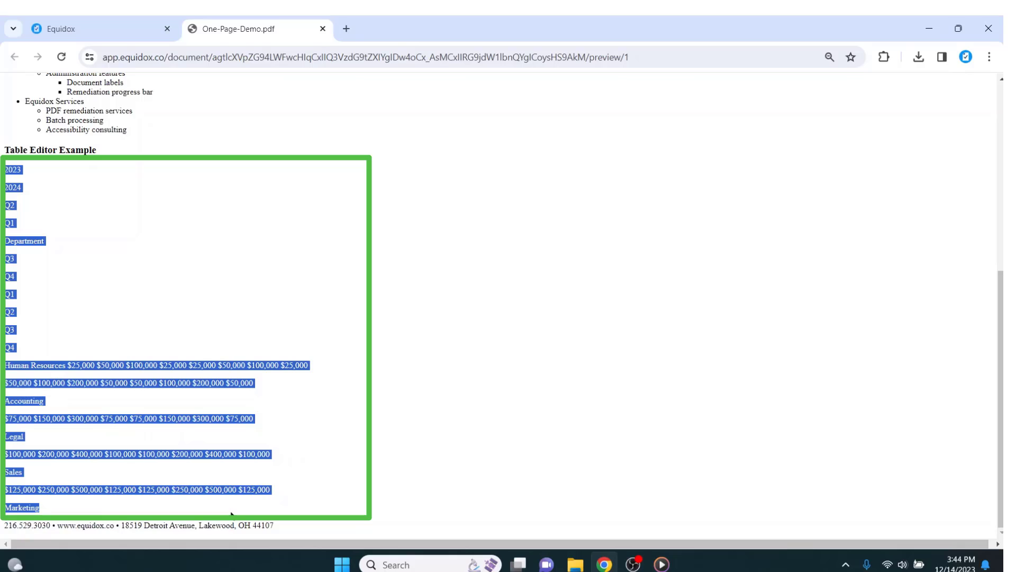
click(326, 471)
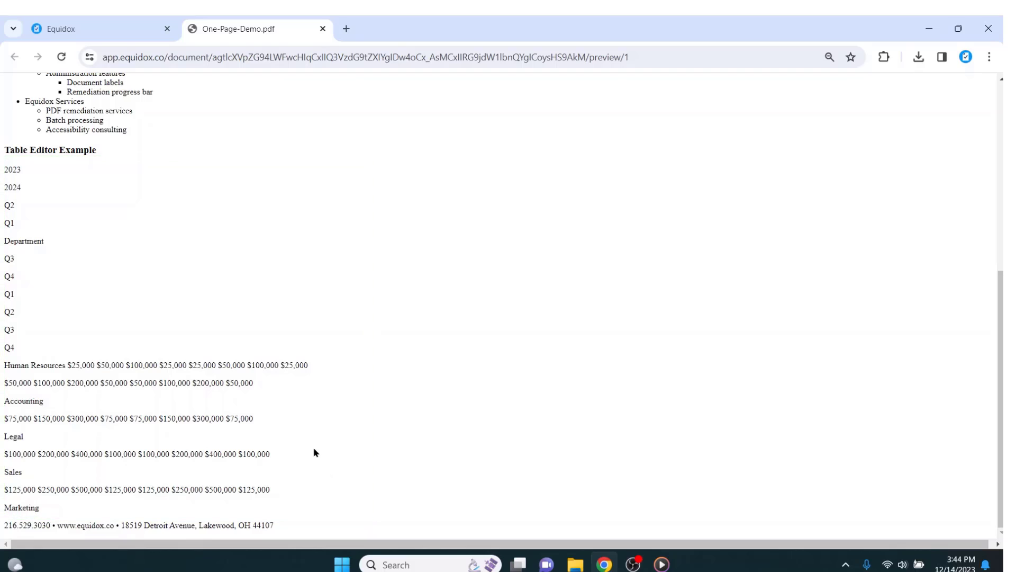
Step: Draw a zone around the budget table, type it as Table, and open it in the Table Editor
click(136, 34)
scroll(287, 330, down, 5)
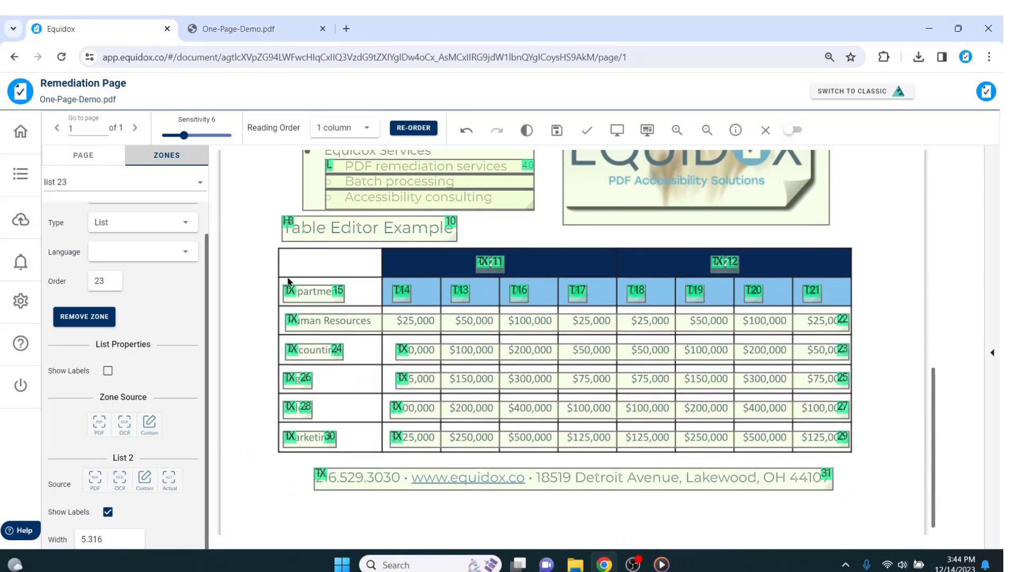
drag(279, 248, 851, 455)
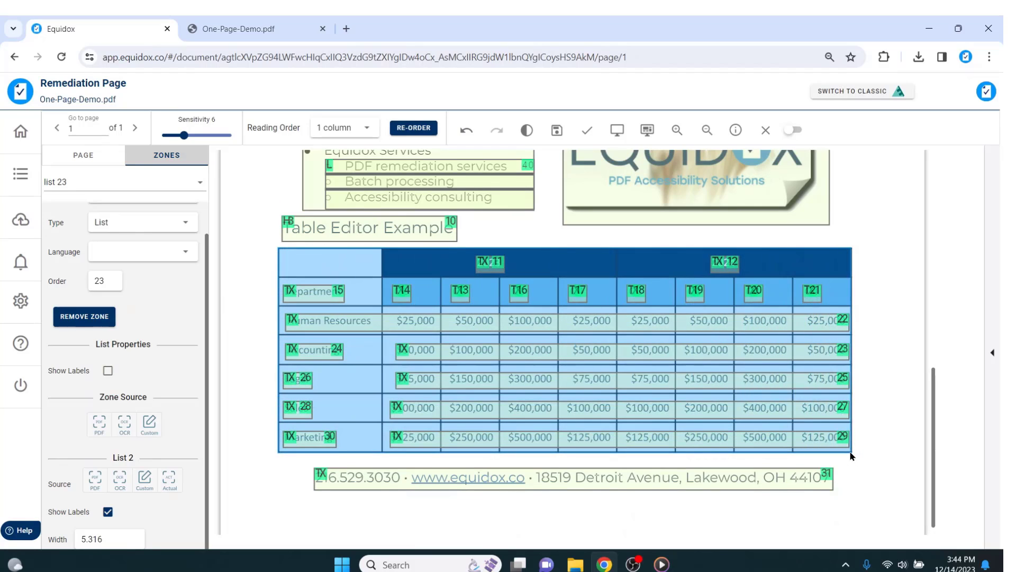
click(585, 258)
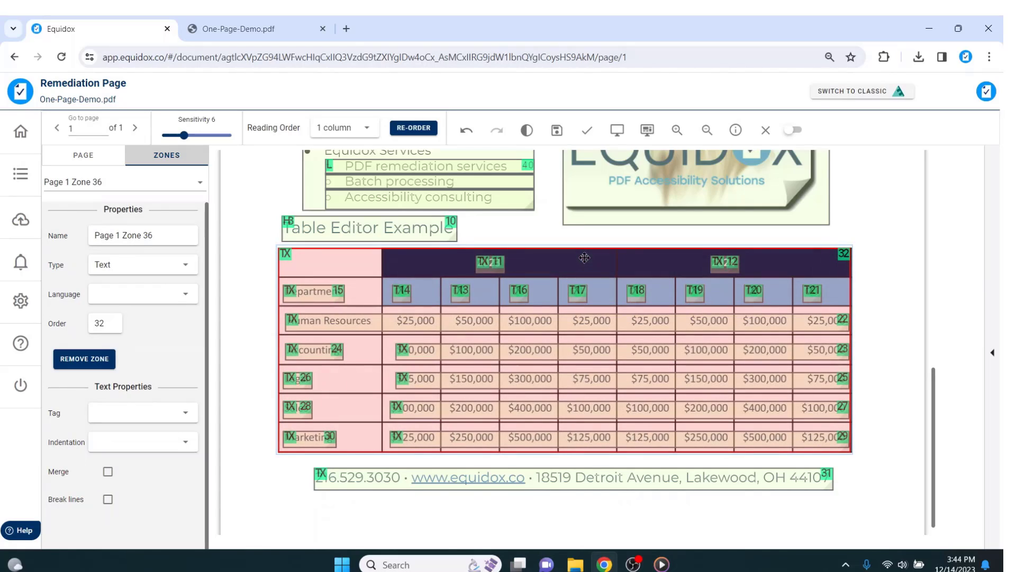
key(t)
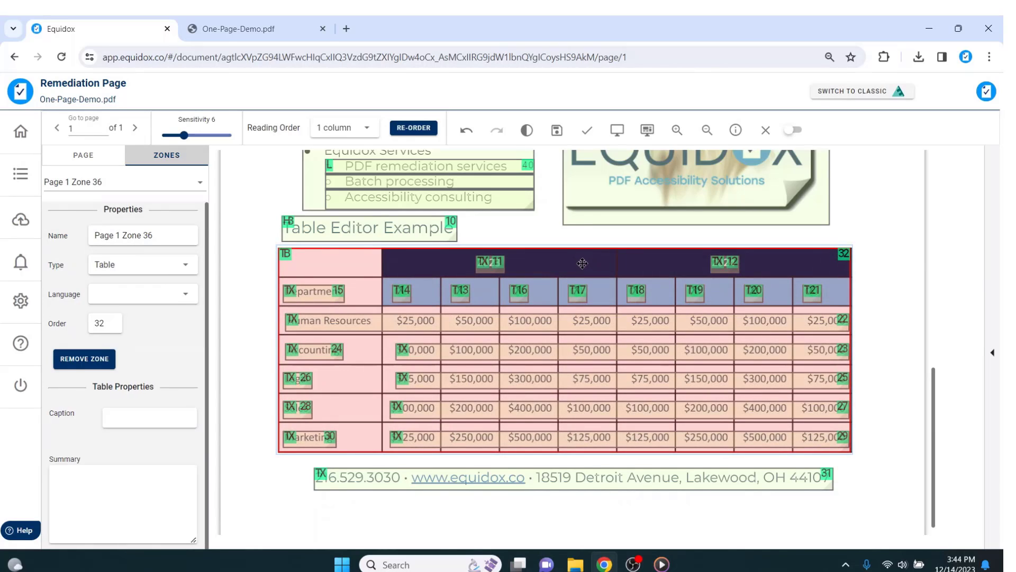
double_click(582, 263)
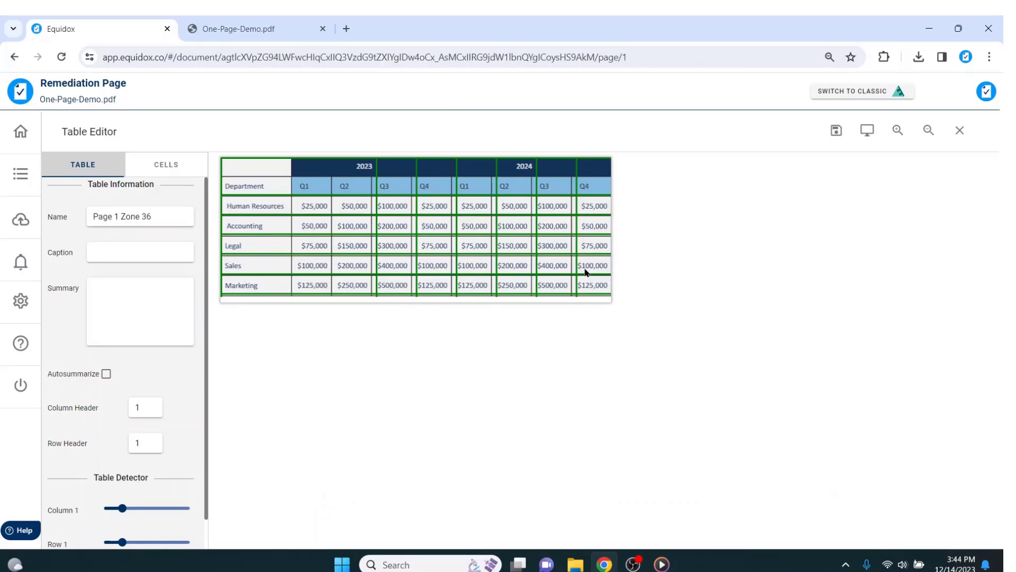
Step: Zoom in, shift the Q2/Q3 column divider left, and set Table Detector column and row sliders to 2
click(899, 130)
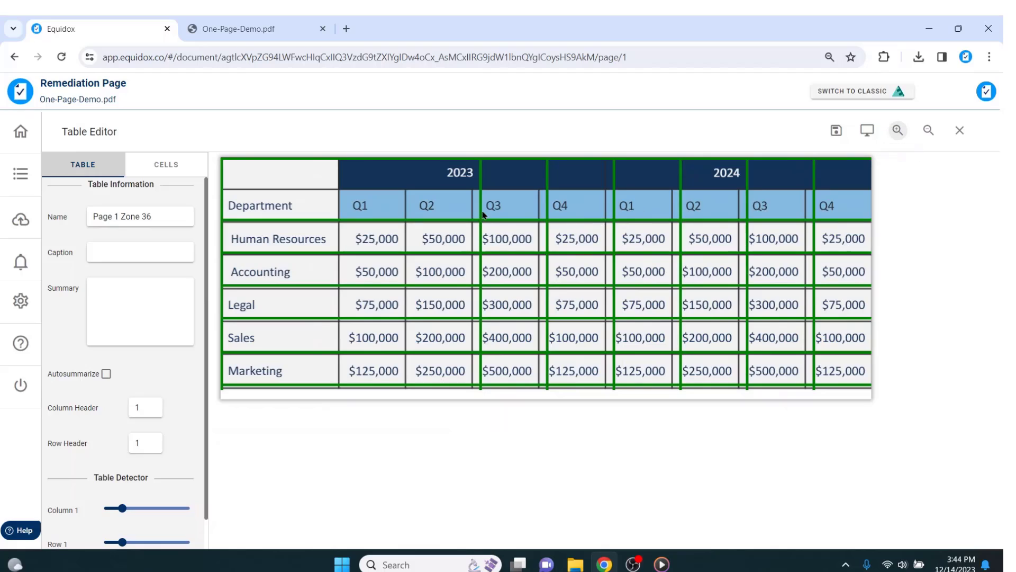
drag(481, 217, 466, 248)
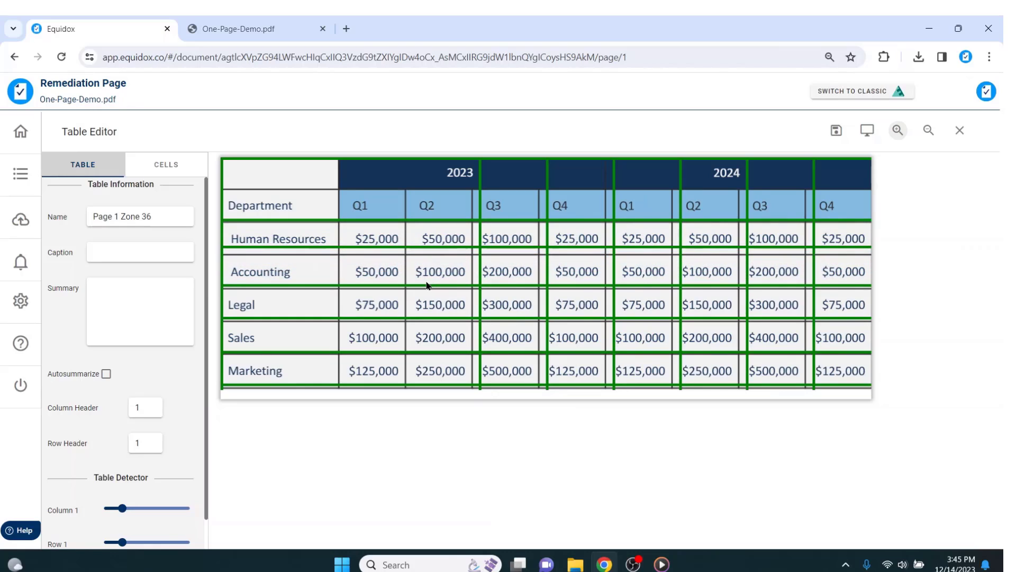
scroll(129, 364, down, 3)
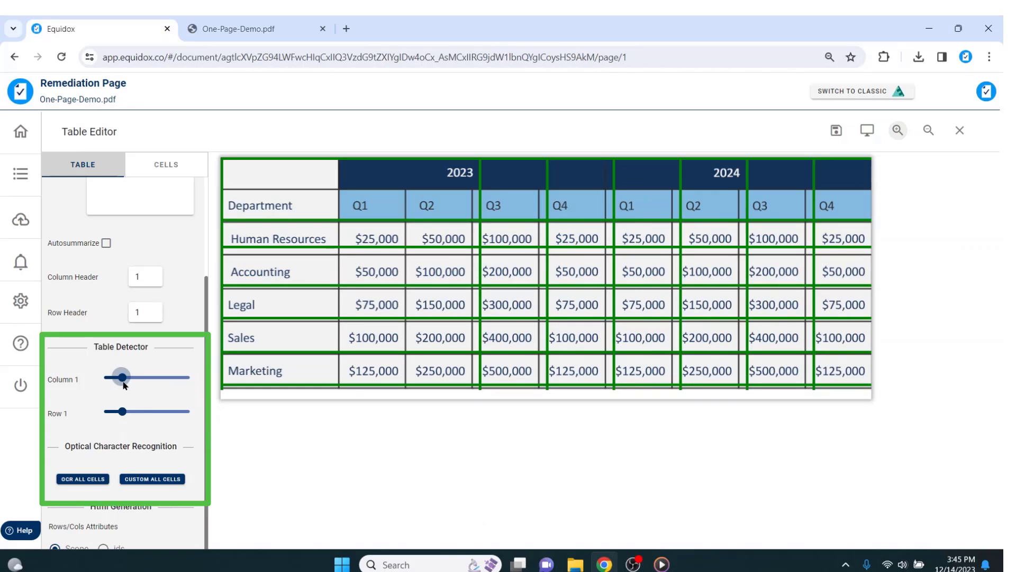
drag(124, 385, 144, 420)
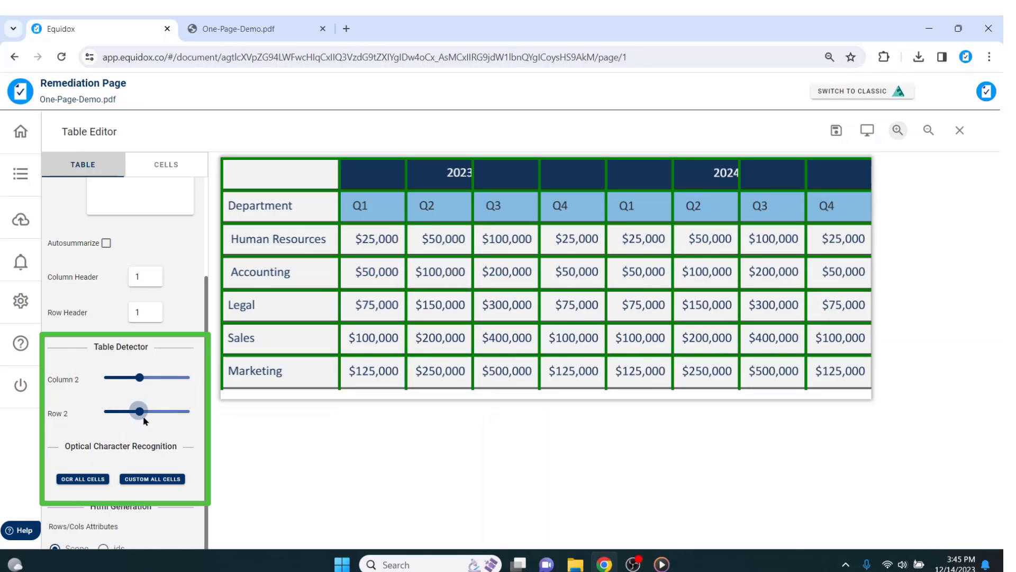
Step: Check the detected cells from the empty top-left header down to Marketing and across its row
click(289, 172)
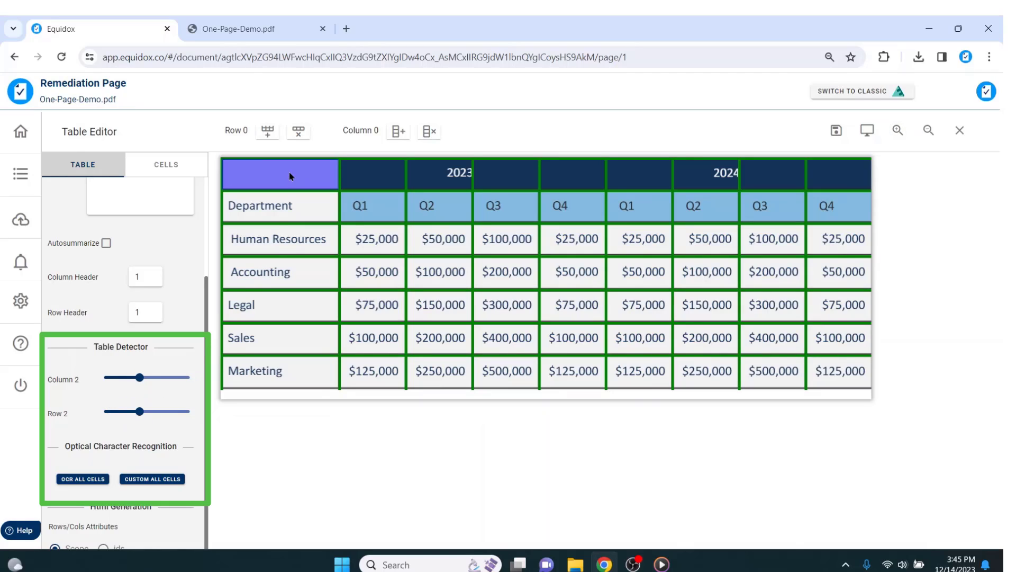
key(Down)
key(Down)
key(Down)
key(Down)
key(Down)
key(Down)
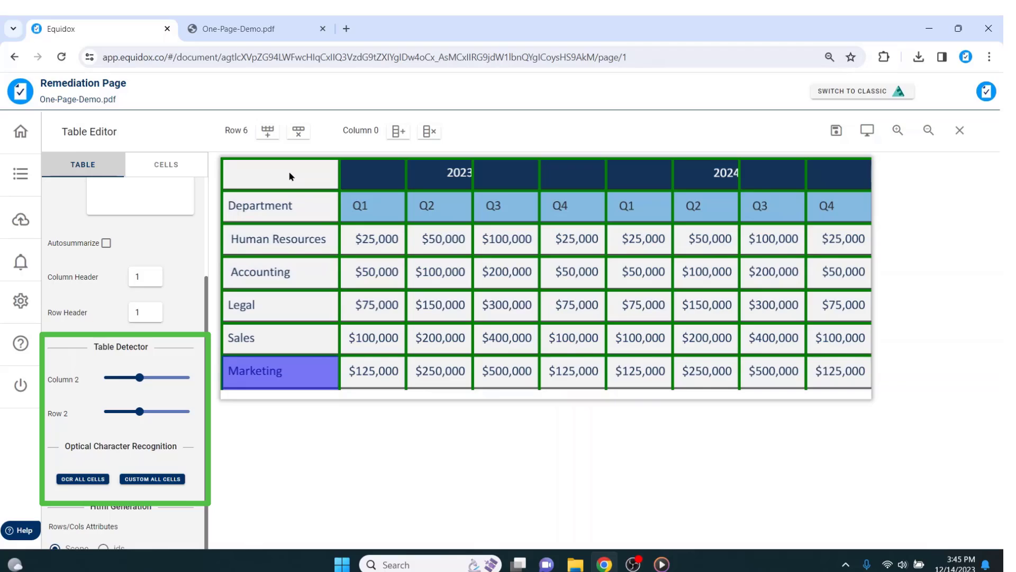
key(Right)
key(Right)
key(Right)
key(Right)
key(Right)
key(Right)
key(Right)
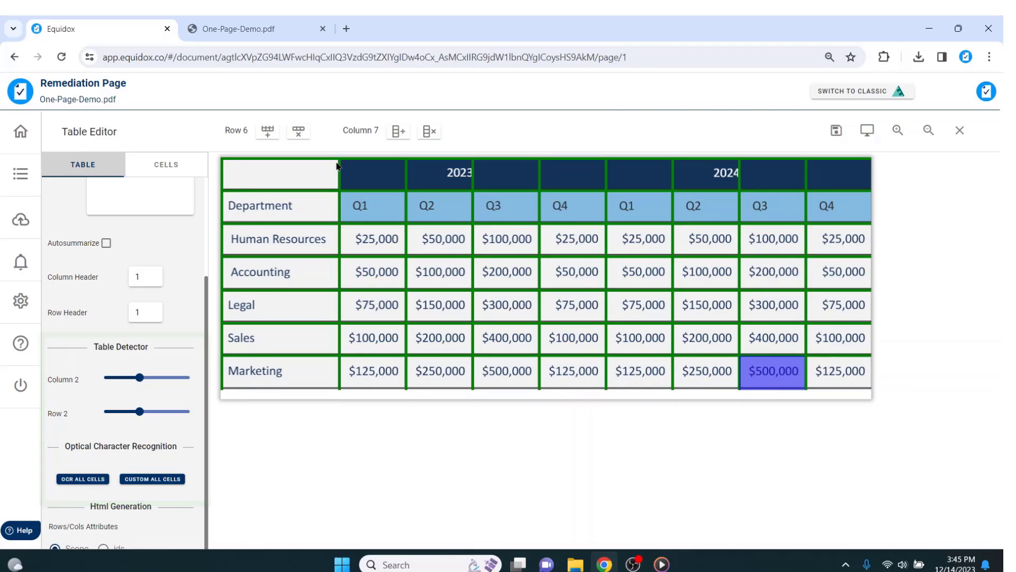
Step: Span the 2023 header across columns 2–5 and the 2024 header across columns 6–9
click(868, 131)
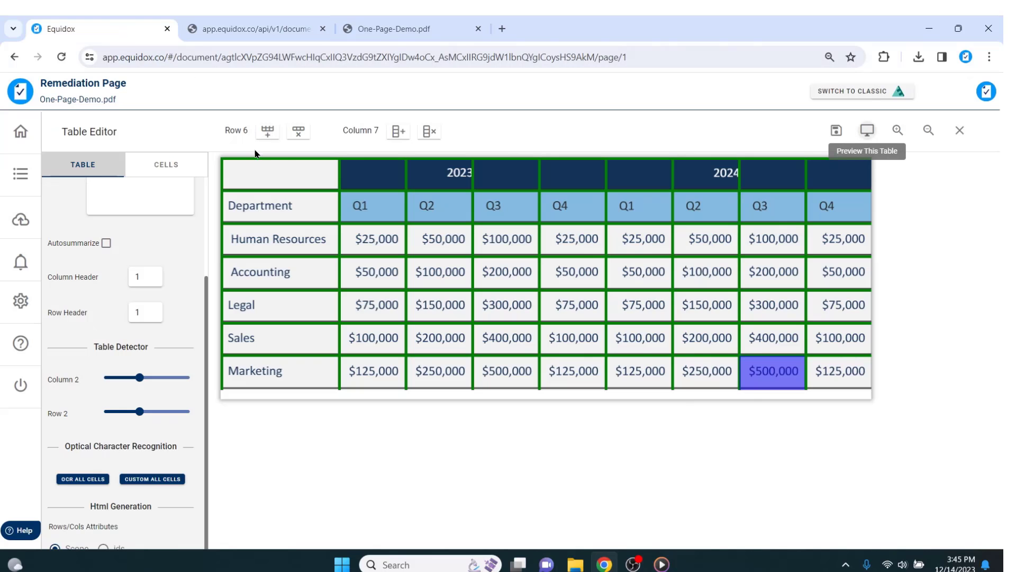
click(354, 180)
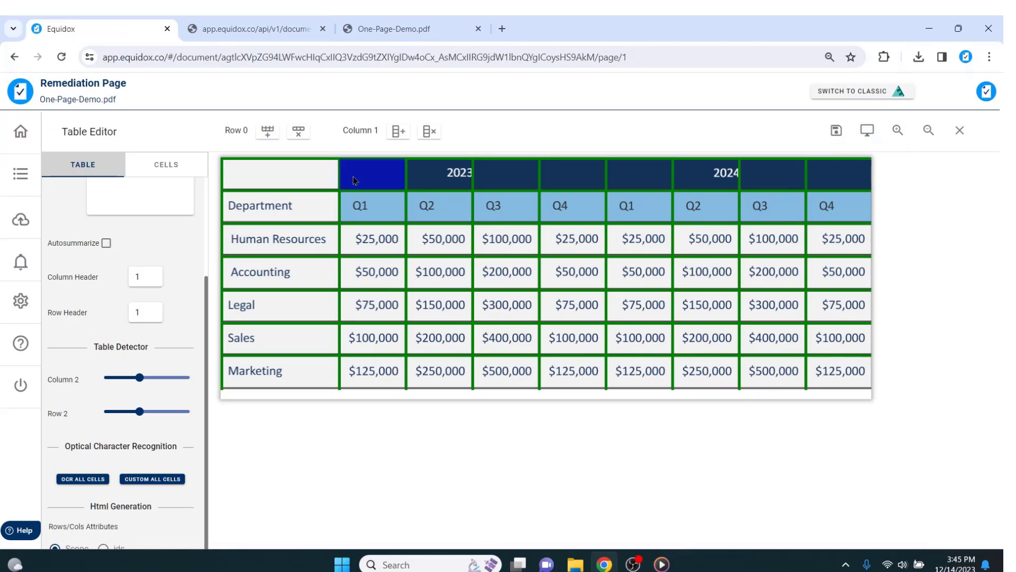
shift+click(576, 178)
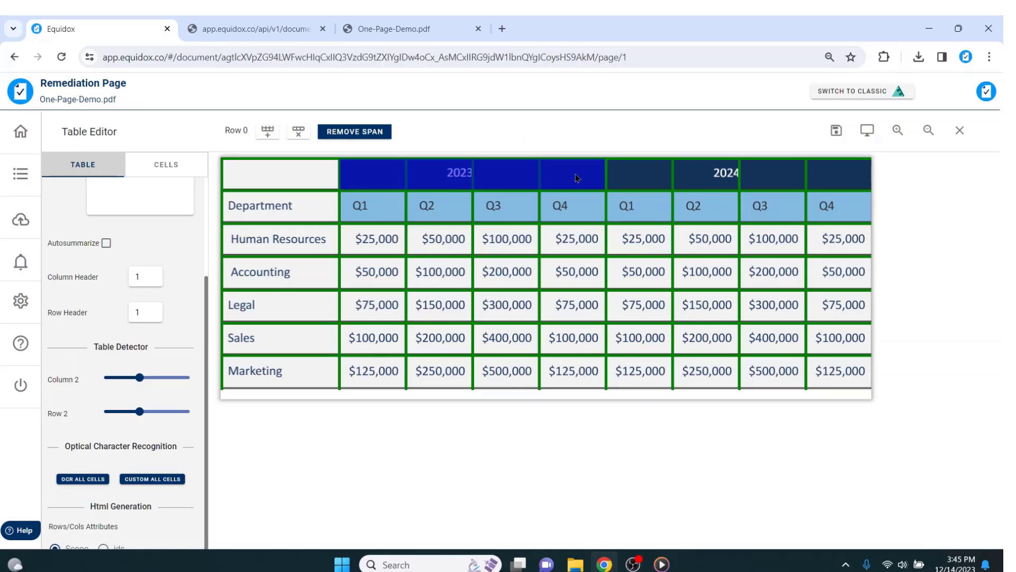
click(627, 174)
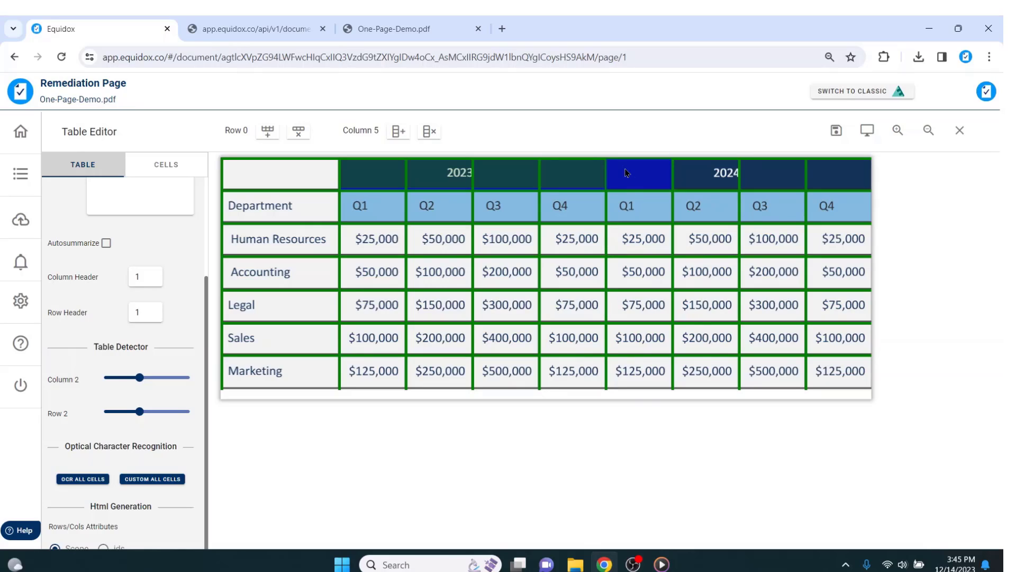
shift+click(848, 178)
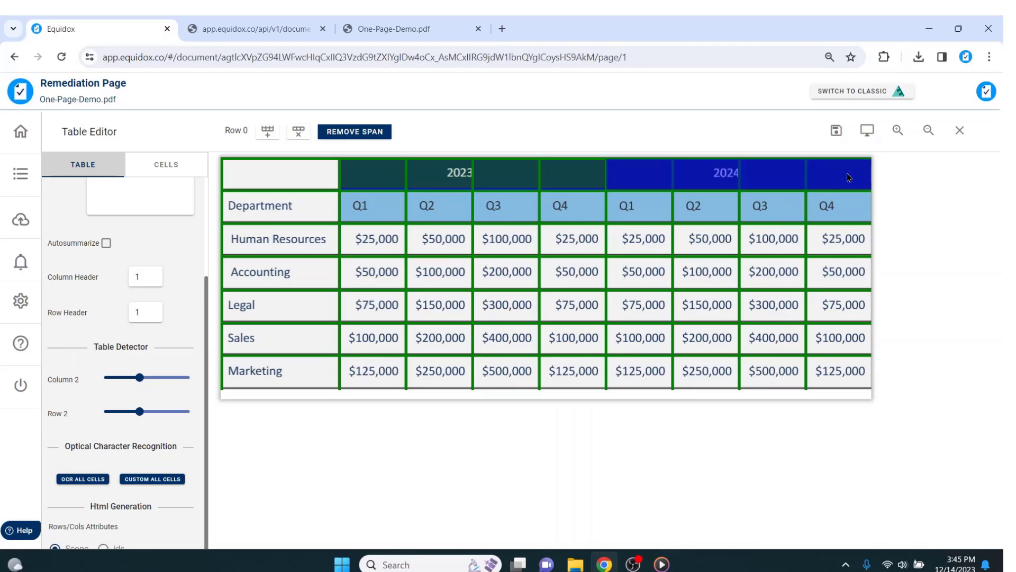
Step: Preview the table as HTML and check the spanning 2023 and 2024 headings
click(867, 130)
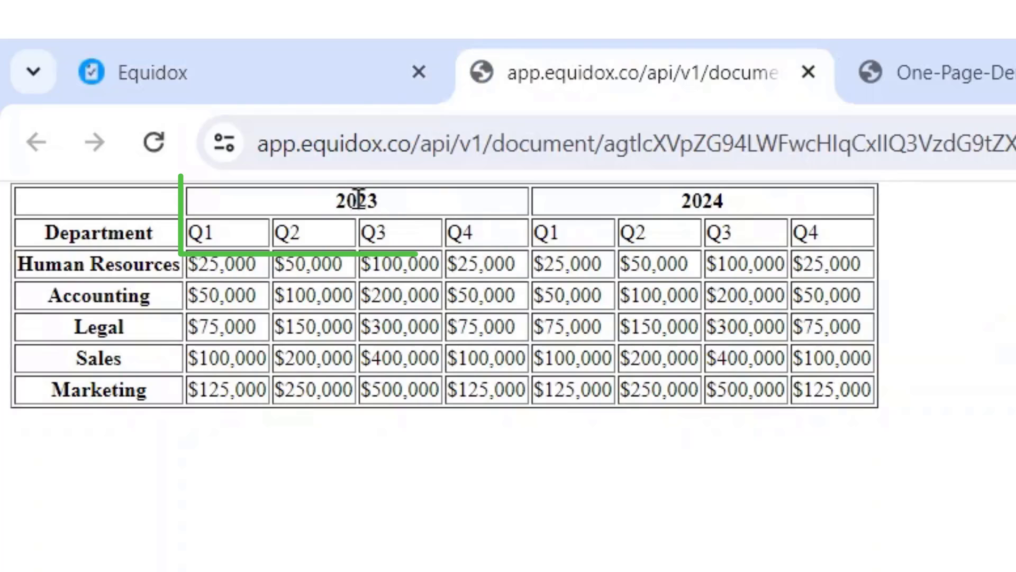
double_click(161, 89)
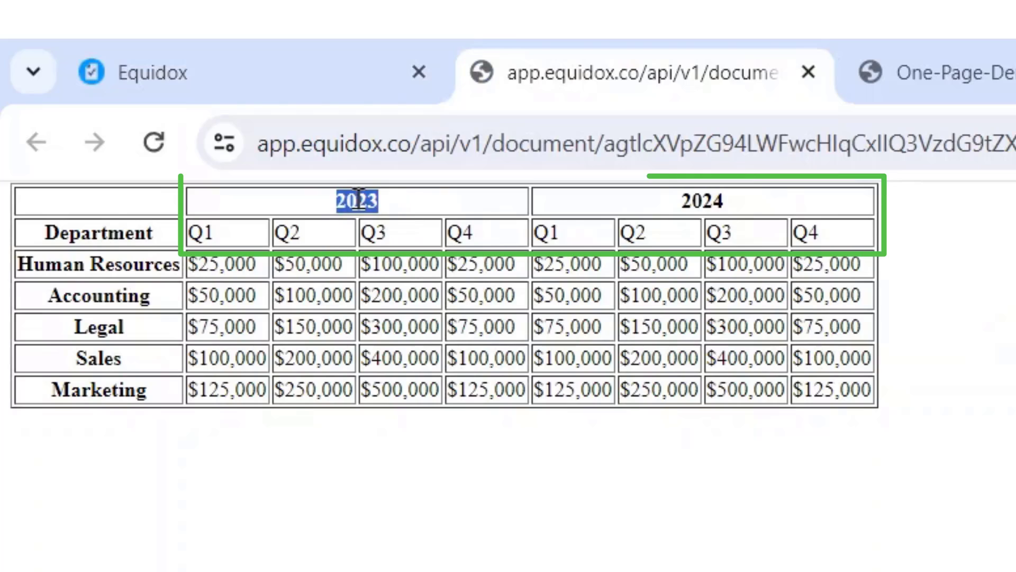
double_click(701, 200)
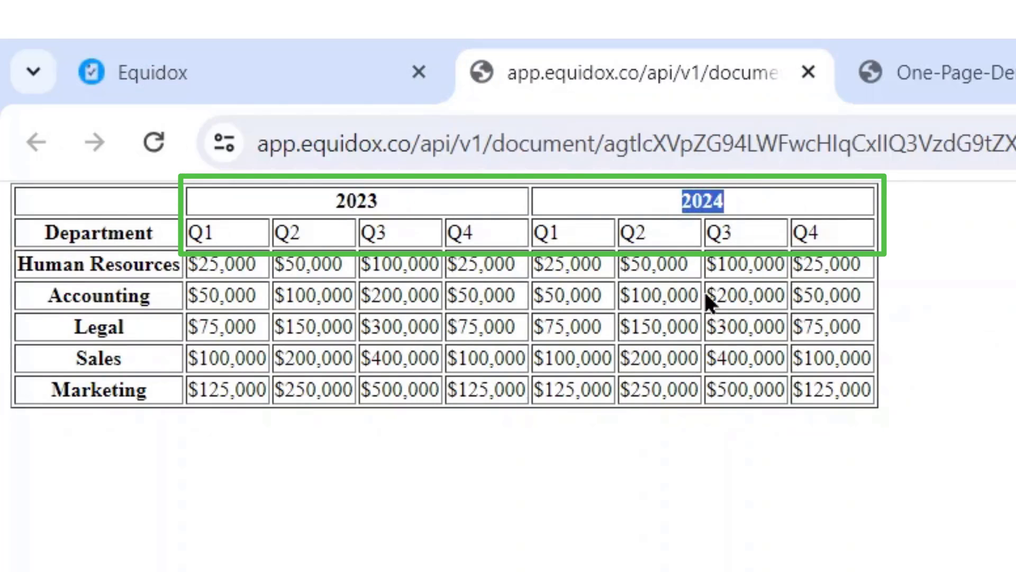
click(218, 238)
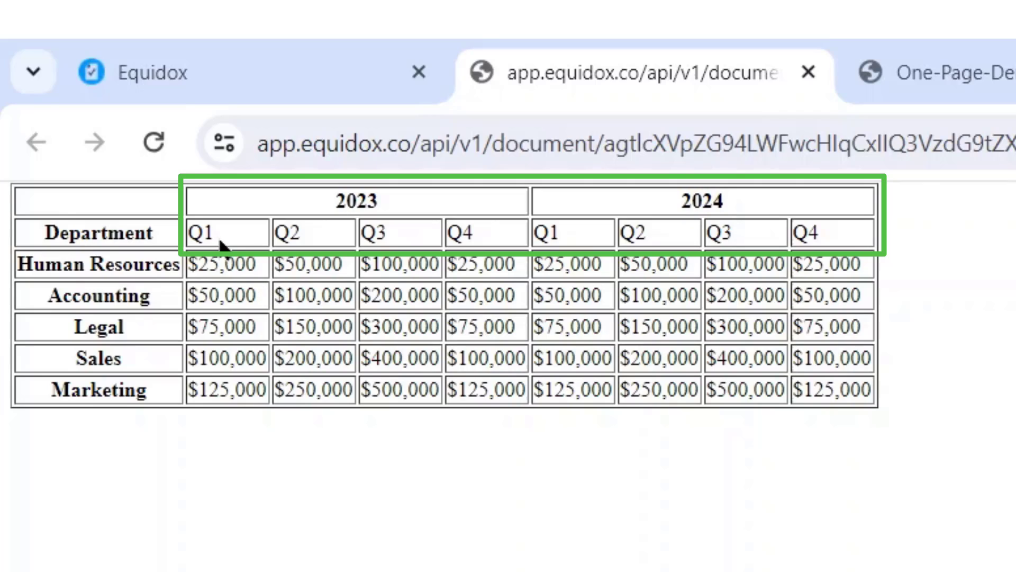
Step: Confirm the Q1, Q2, Q3 and Q4 headings sit under 2023 in the preview
double_click(356, 200)
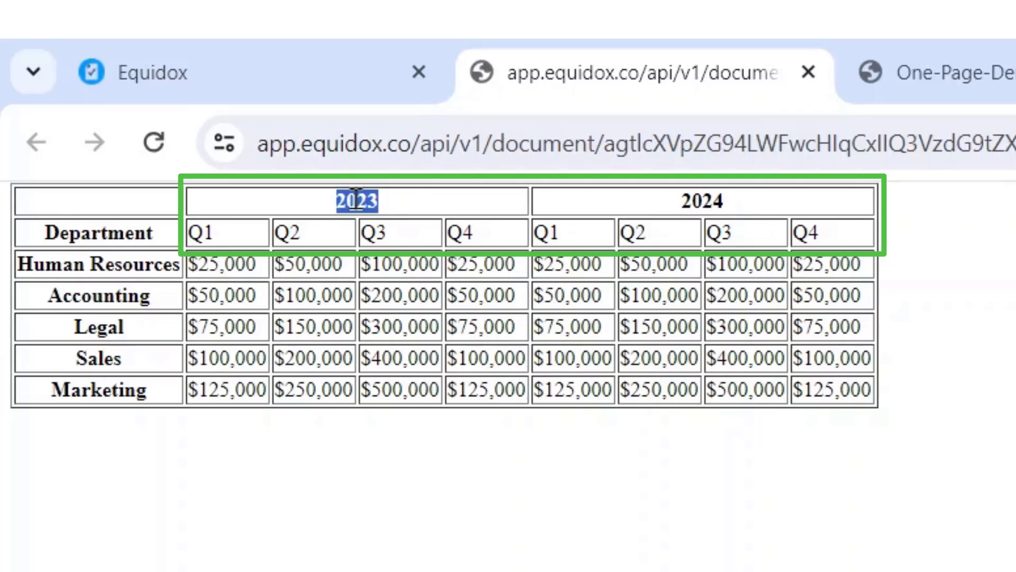
double_click(201, 225)
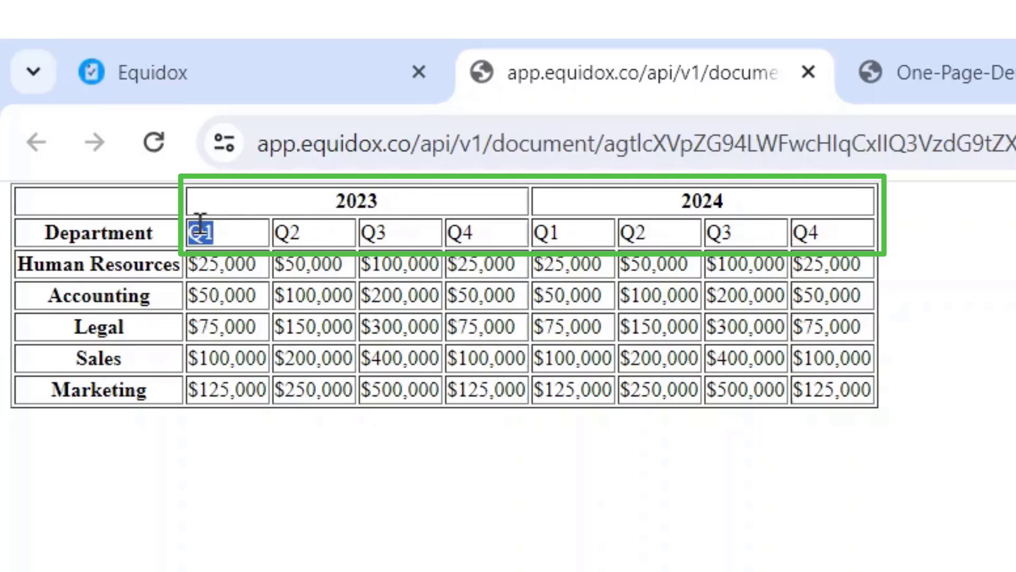
click(292, 222)
double_click(293, 222)
click(371, 227)
double_click(370, 228)
click(451, 233)
double_click(450, 233)
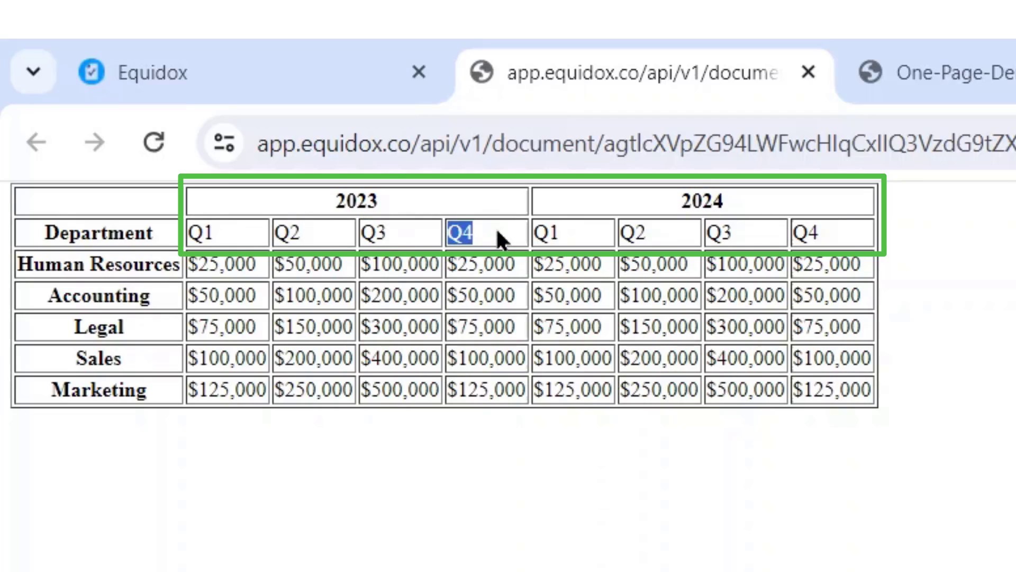
click(506, 291)
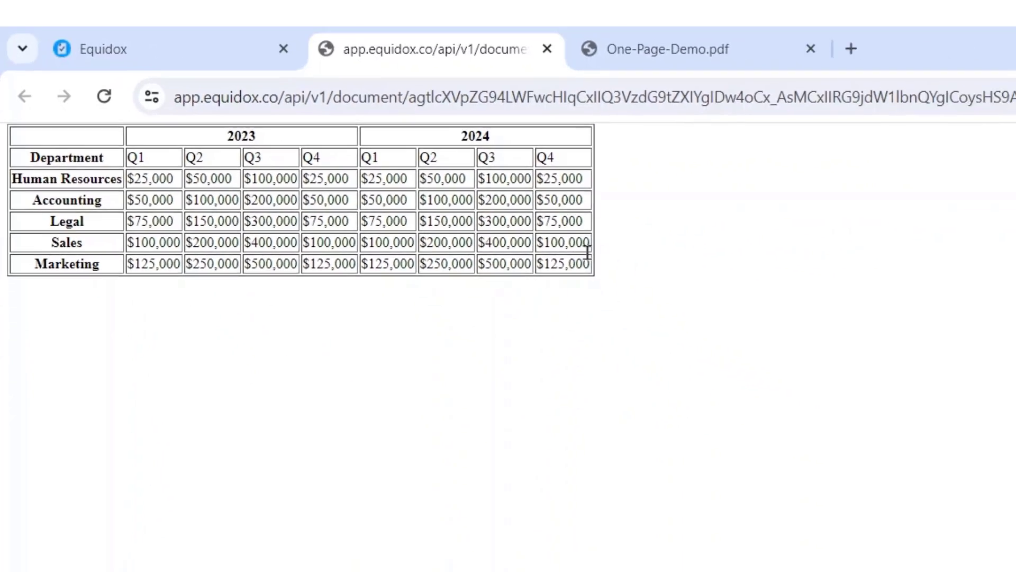
Step: In the table editor, select the 2023 heading and the Human Resources, Accounting, Legal and Sales cells
click(316, 76)
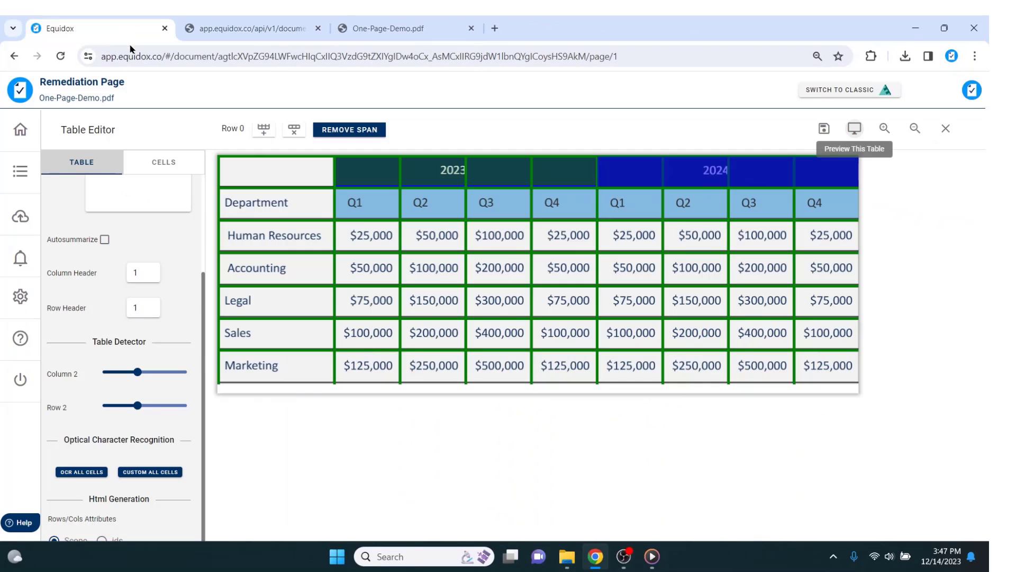
click(378, 175)
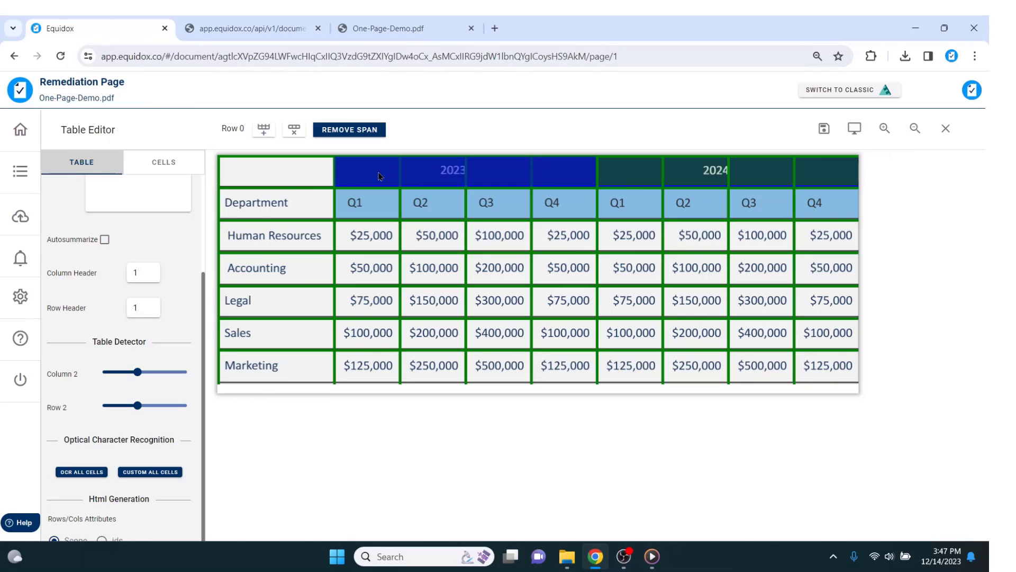
click(271, 237)
click(269, 268)
click(273, 304)
click(275, 329)
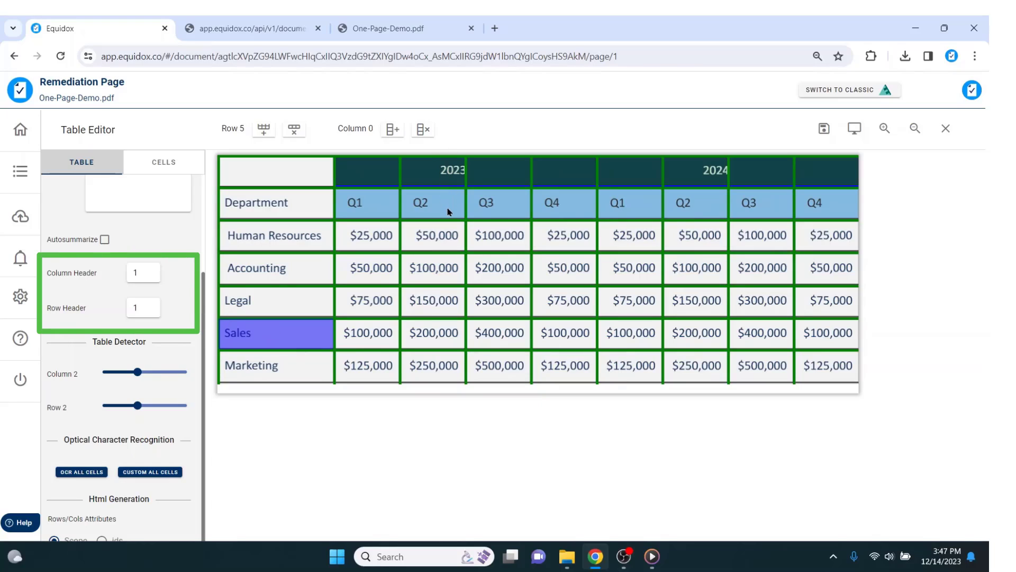
Step: Set column header rows to 2 and enable Autosummarize to generate the Rows:7, Columns:9 summary
click(151, 271)
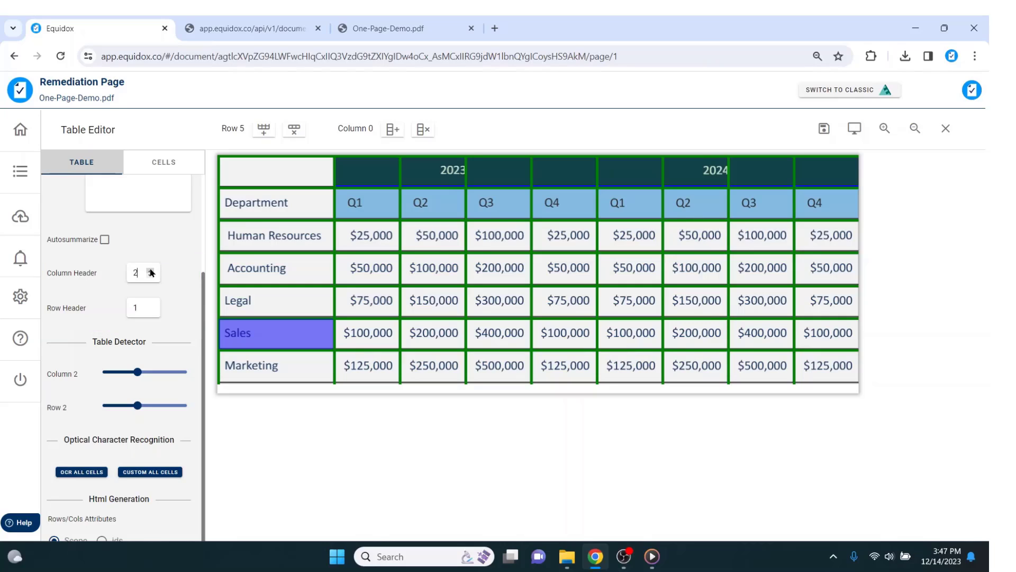
scroll(152, 248, up, 3)
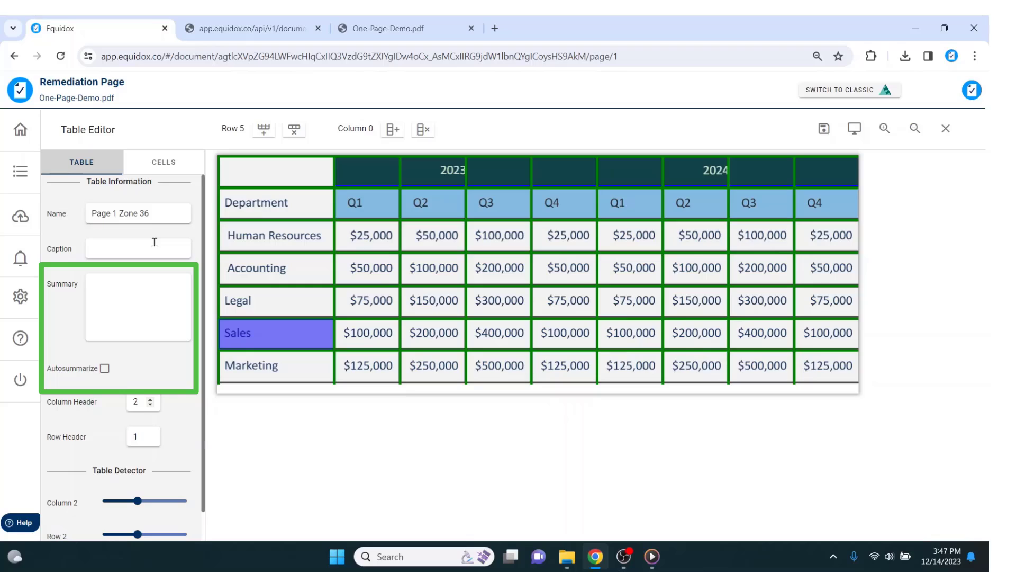
click(105, 368)
drag(144, 373, 90, 269)
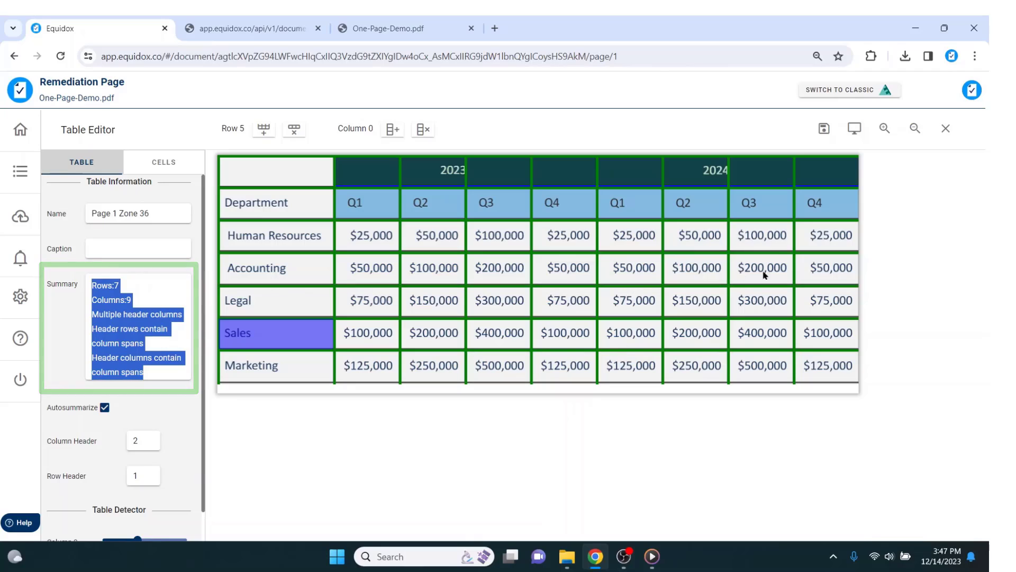
Step: Preview the table as HTML and inspect the 2023, Q1, Human Resources, Accounting and Legal headers
click(856, 129)
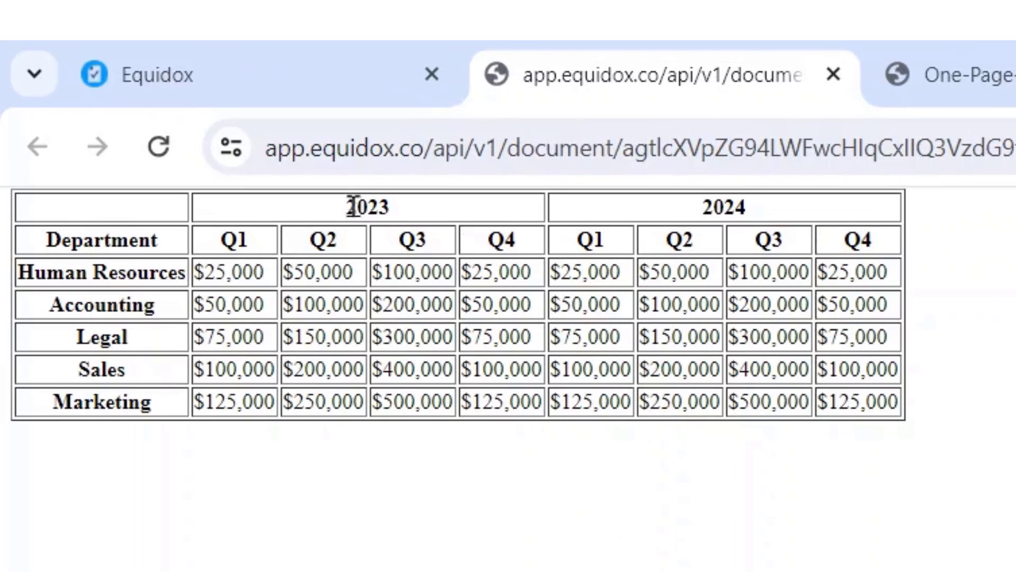
double_click(357, 206)
click(222, 249)
double_click(222, 249)
triple_click(106, 273)
double_click(100, 306)
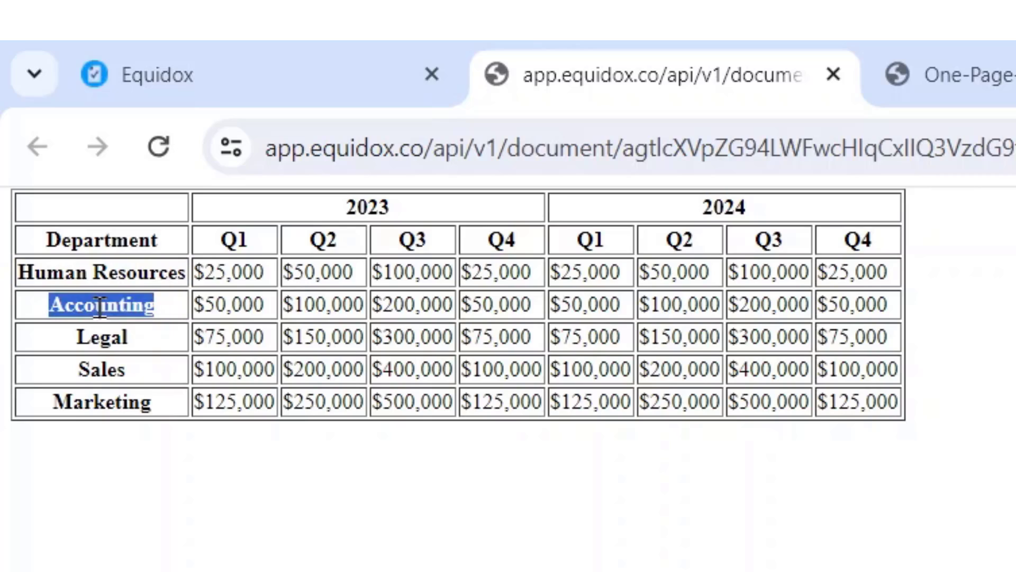
double_click(84, 337)
click(88, 374)
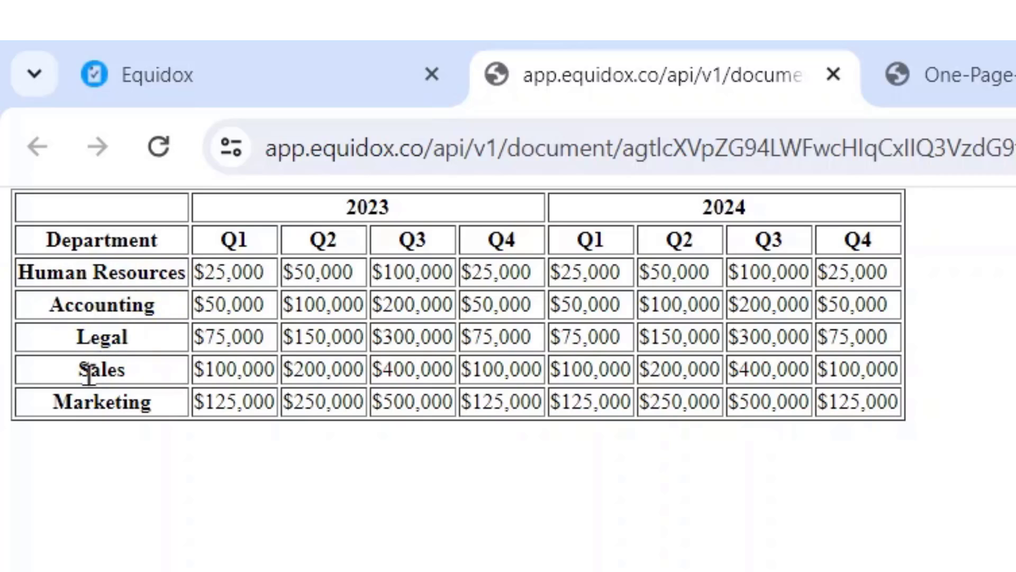
Step: Check Accounting's Q2–Q4 values ($100,000, $200,000, $50,000) in the preview
double_click(319, 304)
click(400, 300)
double_click(399, 301)
double_click(471, 301)
click(508, 335)
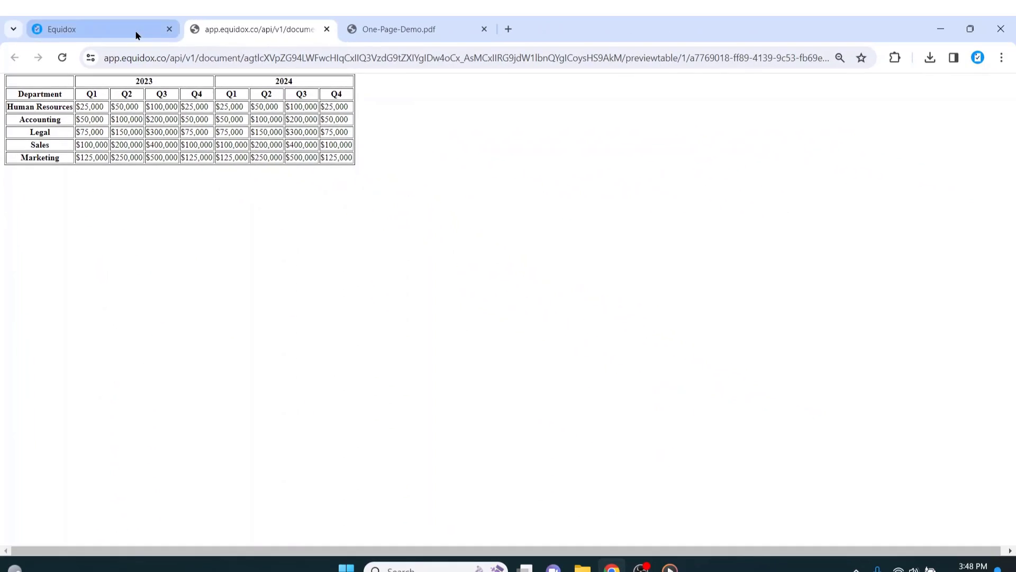
Step: Save the edited budget table and close the Table Editor
click(347, 87)
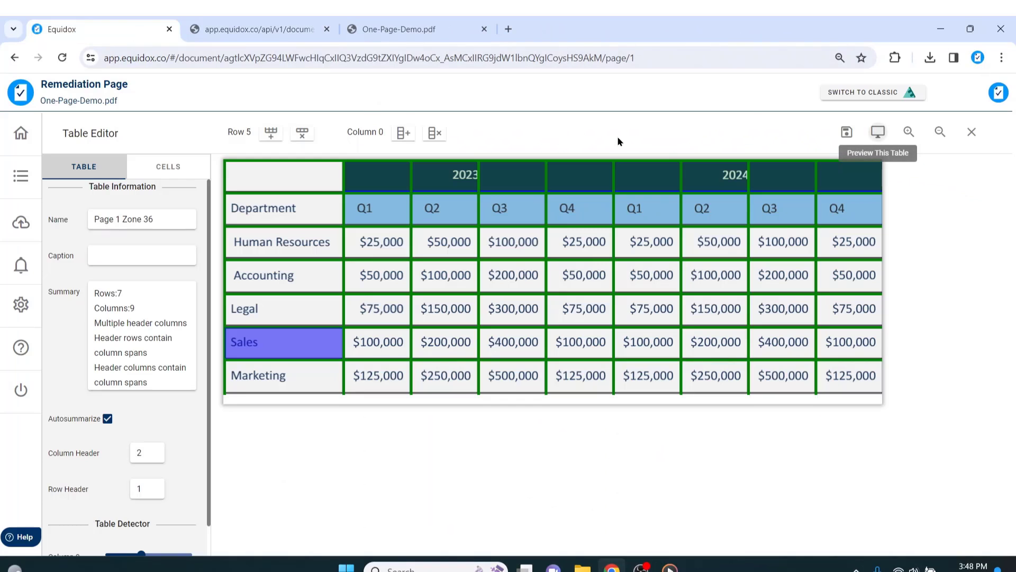
click(838, 135)
click(971, 132)
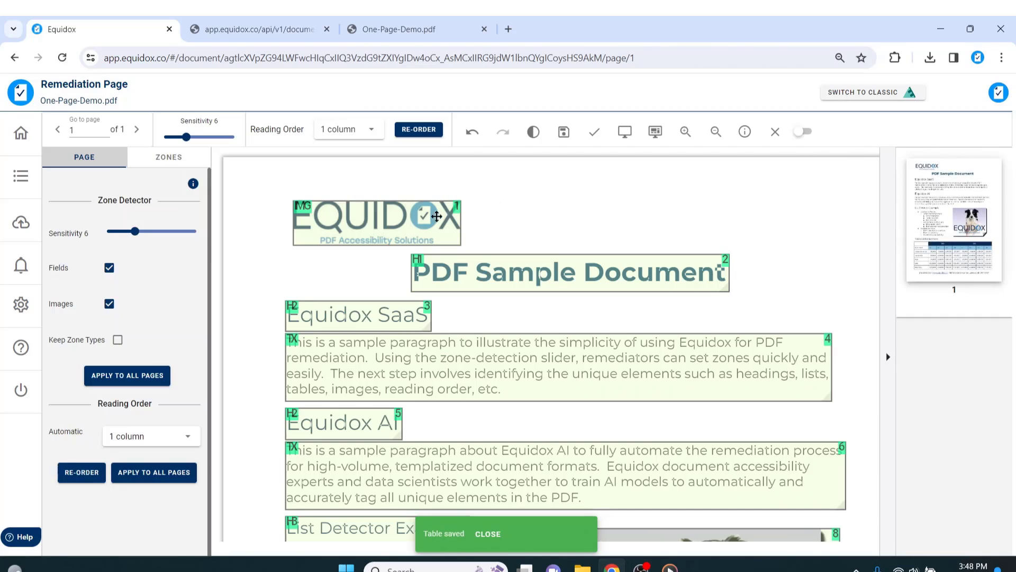
click(434, 217)
Step: Give the logo image zone the description 'Equidox logo'
scroll(424, 225, down, 3)
scroll(424, 224, down, 2)
click(717, 408)
scroll(399, 229, up, 5)
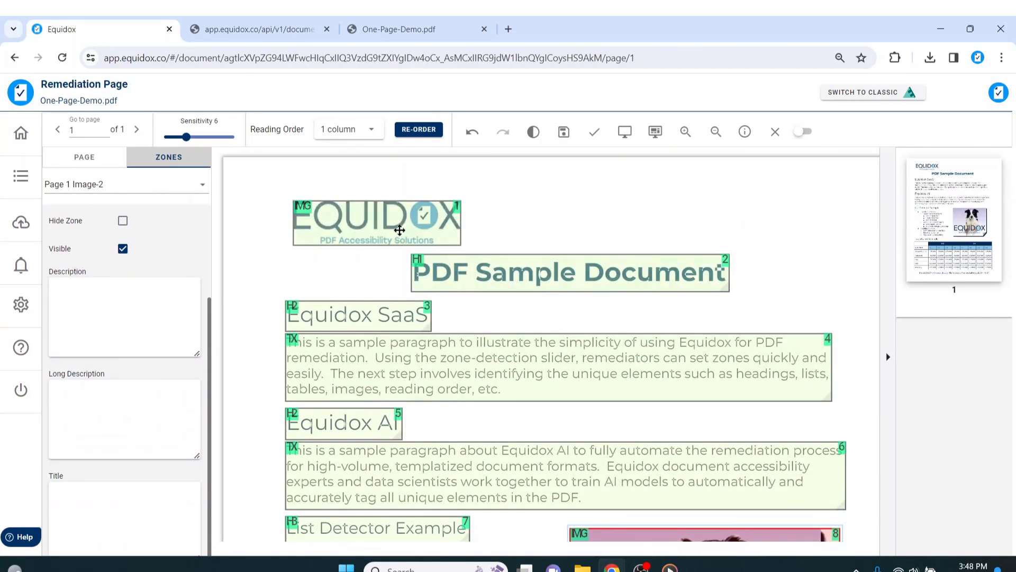
click(399, 228)
click(133, 290)
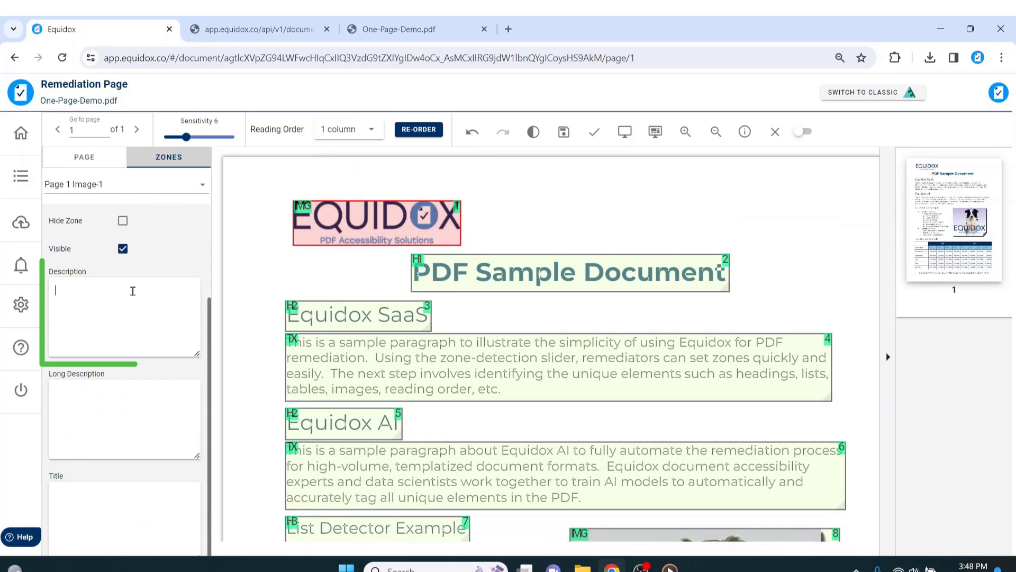
text(Equidox logo)
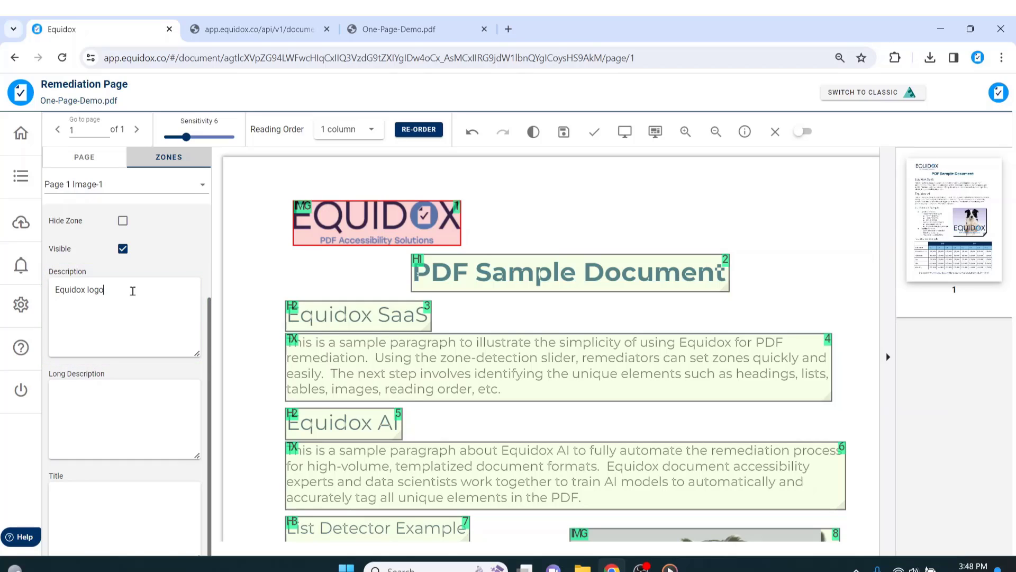
Step: Collapse the page thumbnail panel and delete the dog picture's image zone
scroll(758, 284, down, 5)
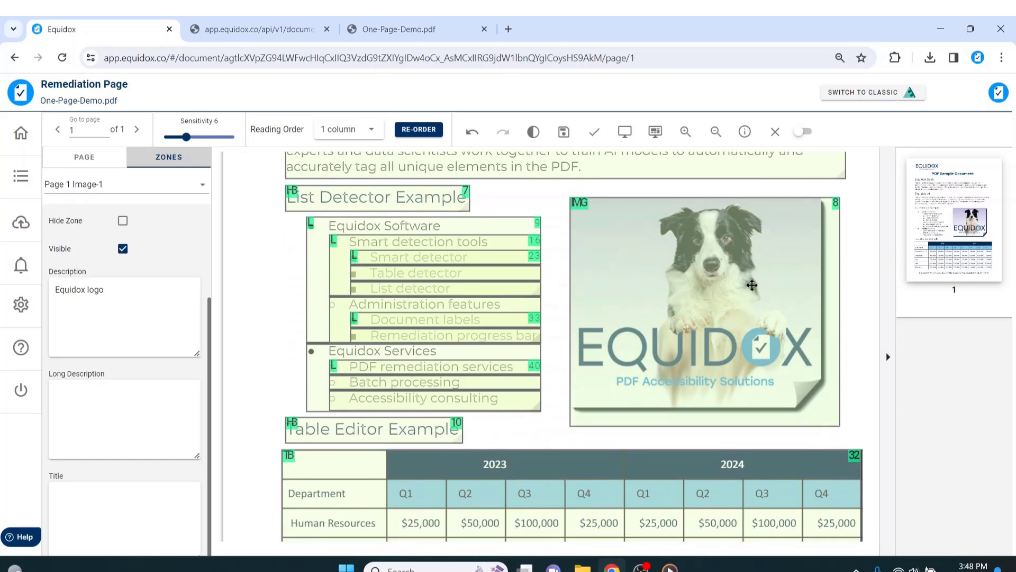
click(758, 285)
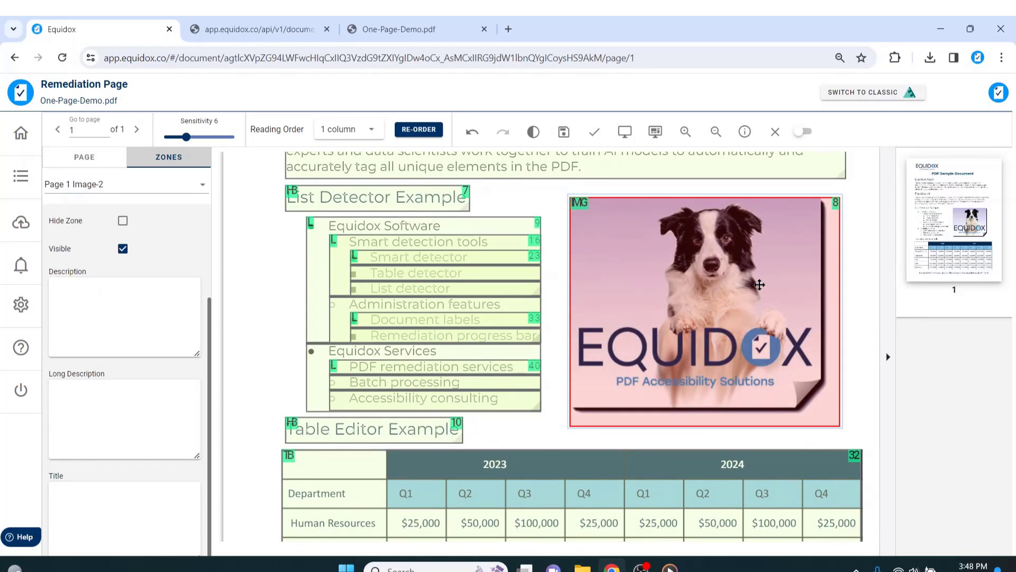
click(888, 350)
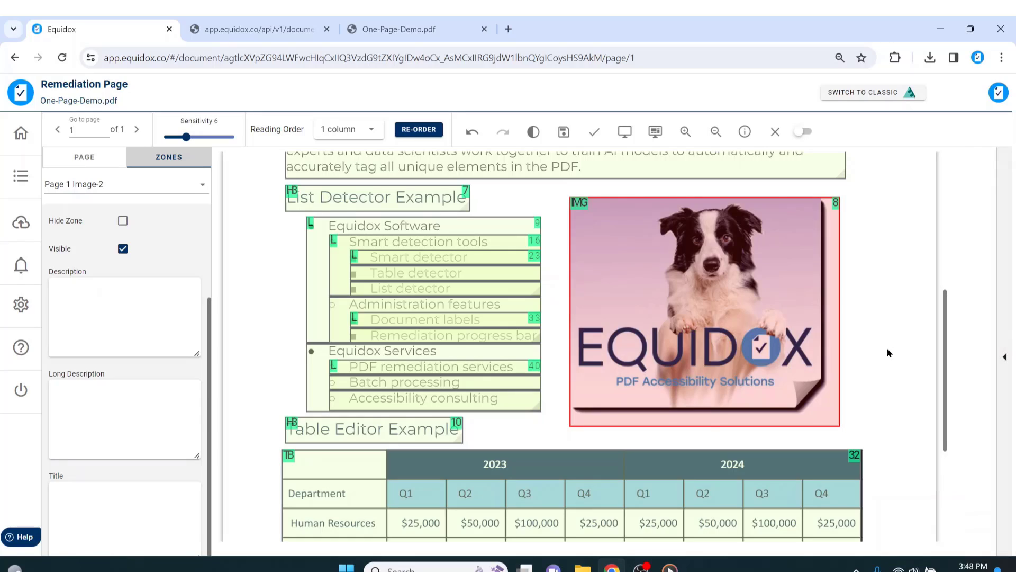
click(796, 311)
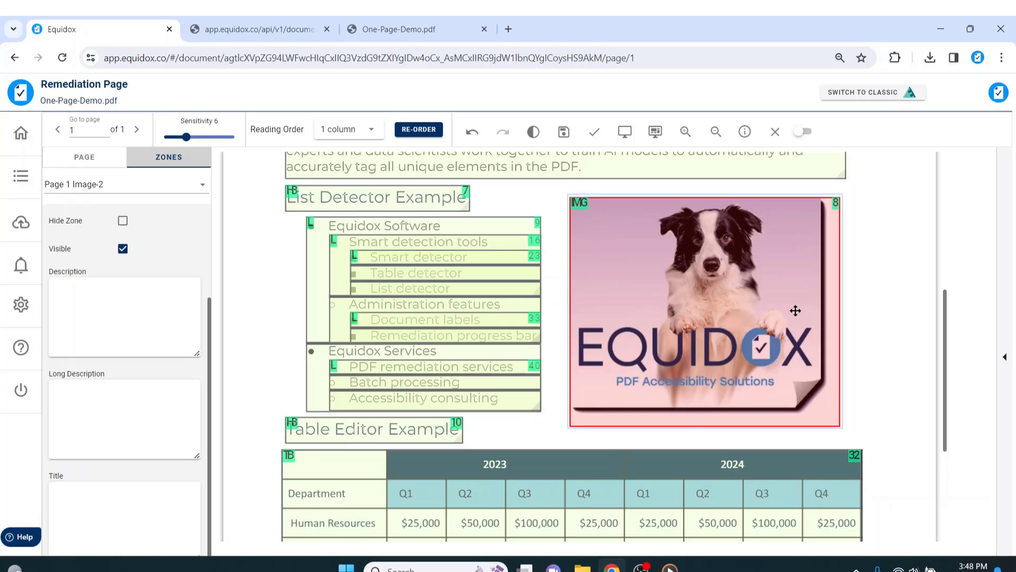
key(Delete)
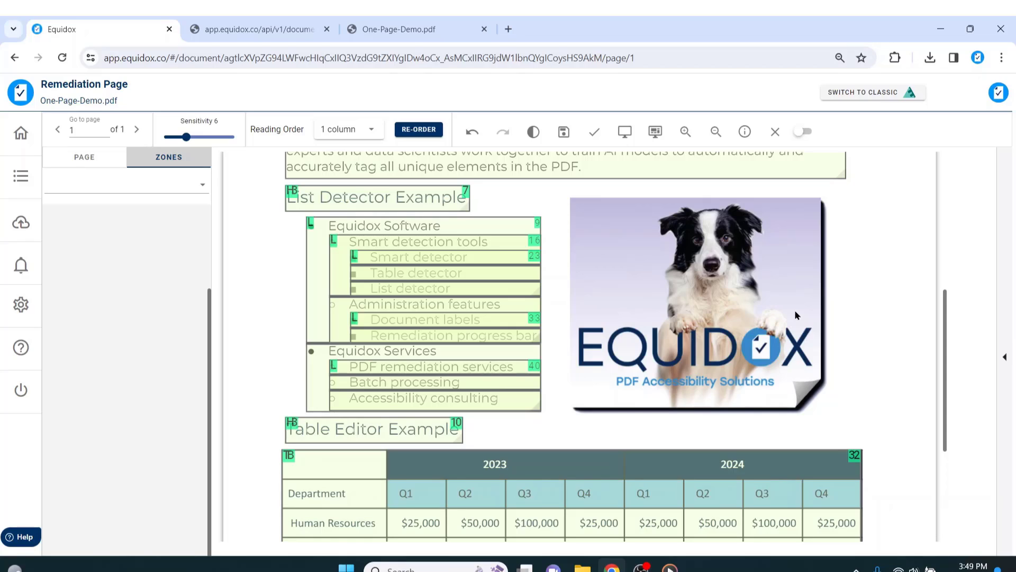
Step: Preview the whole page as HTML and inspect the Table Editor Example heading
click(625, 132)
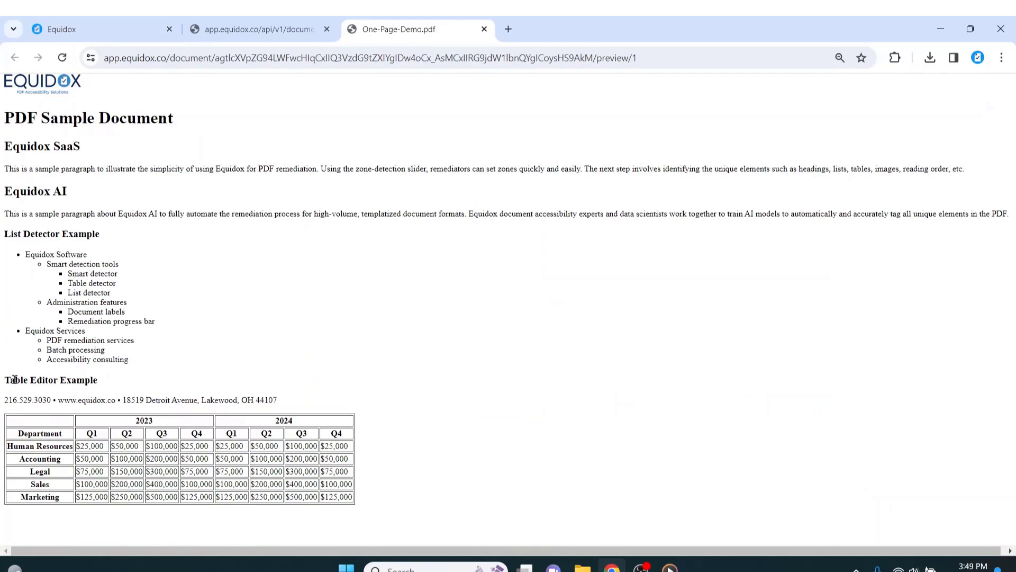
drag(5, 379, 379, 493)
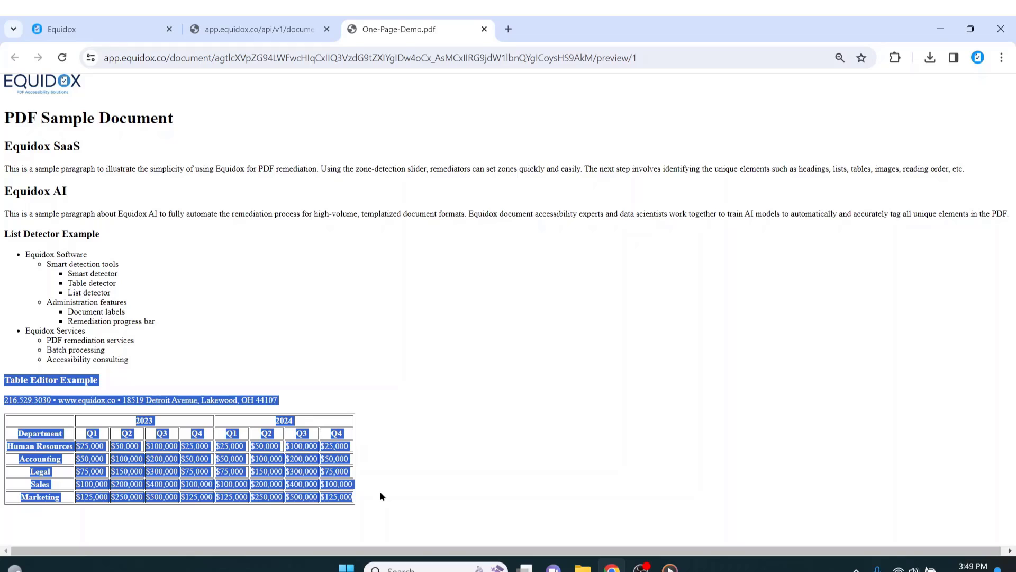
click(380, 493)
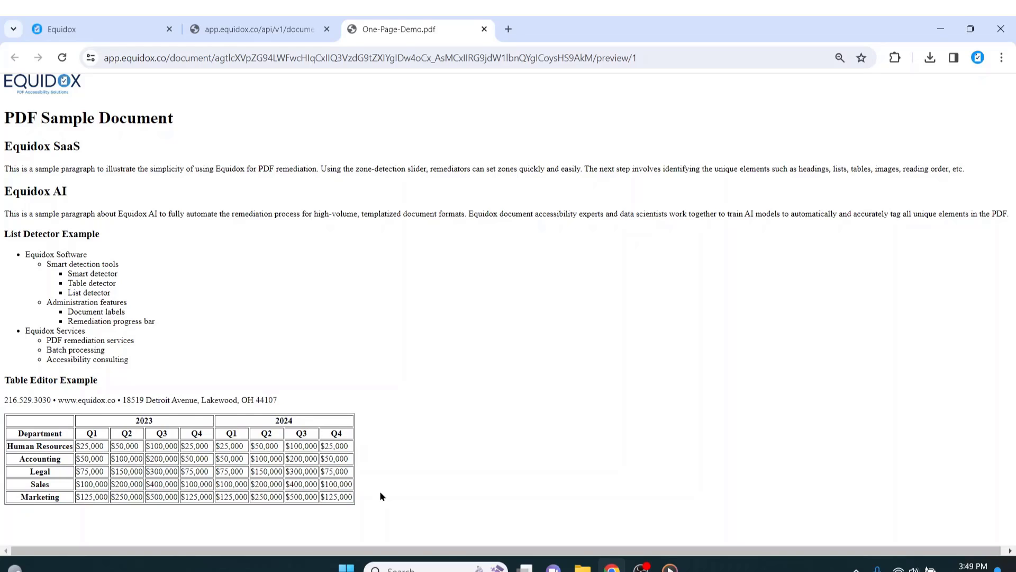
Step: Back on the remediation page, re-order the page's zones in a single column
click(125, 27)
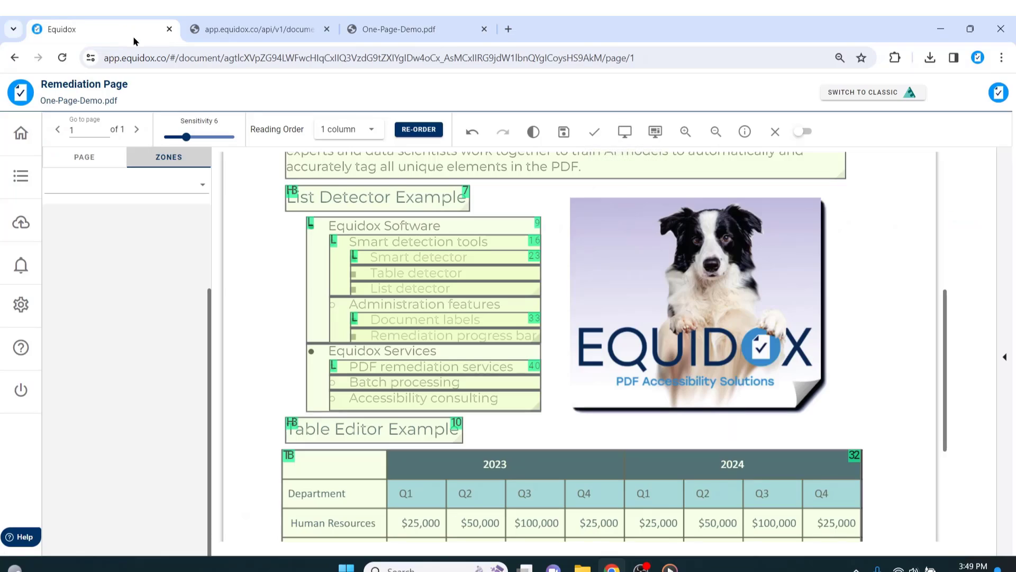
click(416, 131)
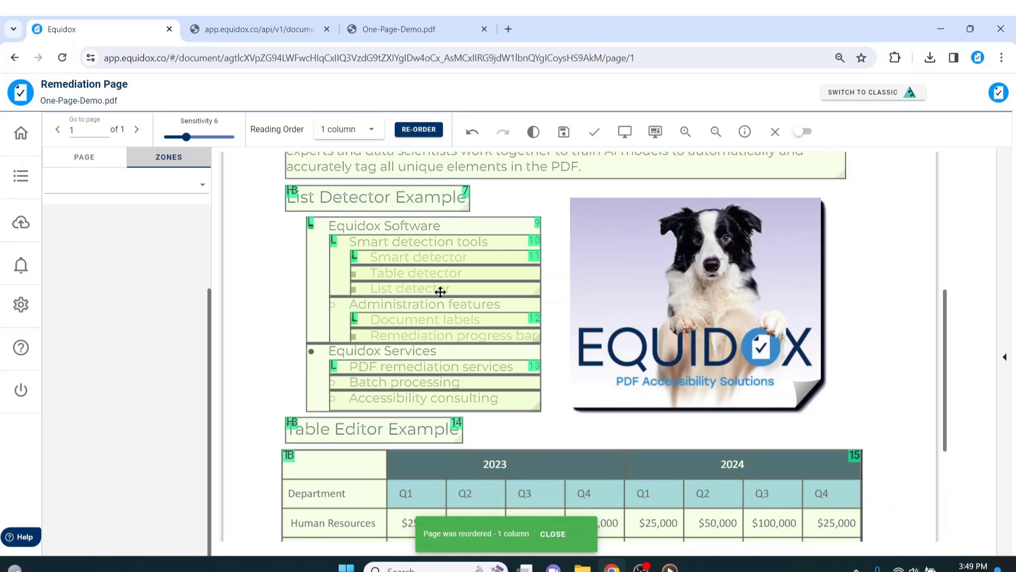
click(373, 132)
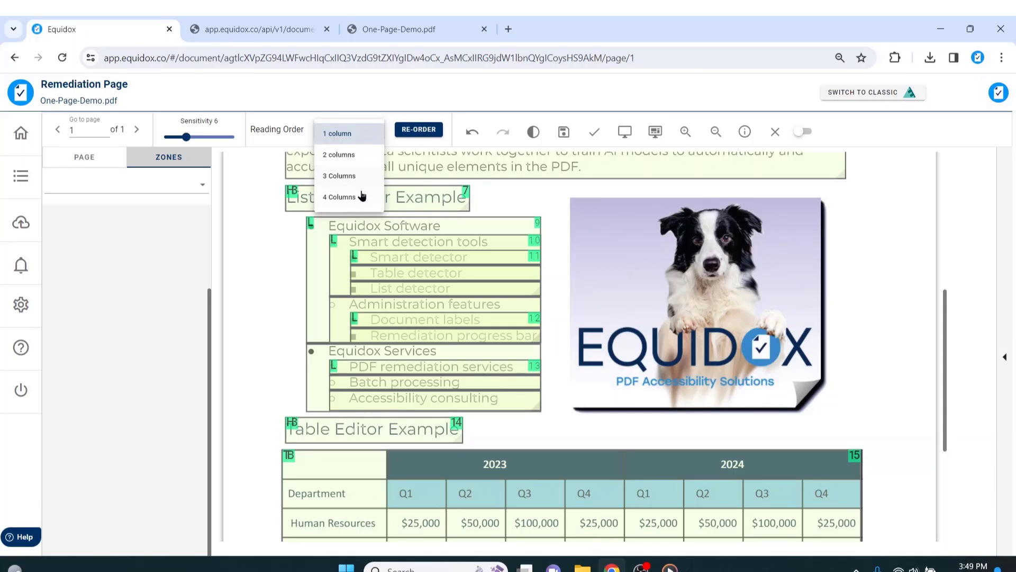
click(408, 202)
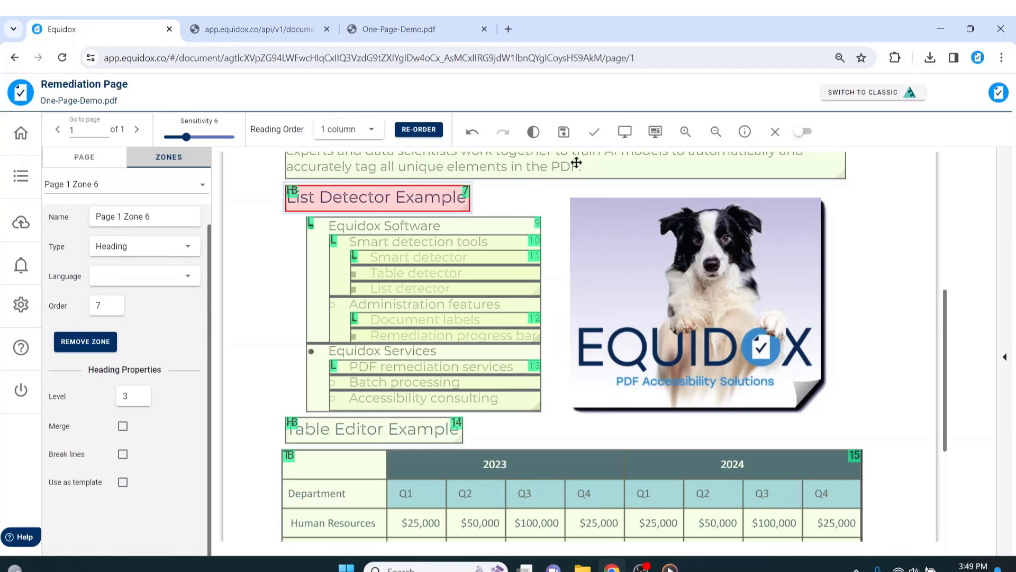
Step: Preview the re-ordered page, check the heading and table order, and close the table preview tab
click(628, 133)
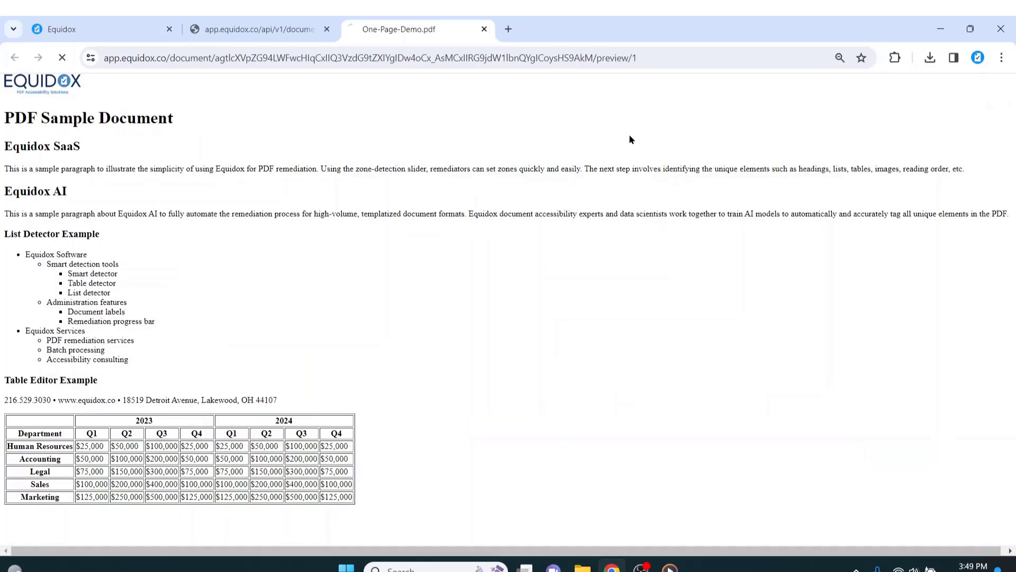
triple_click(63, 379)
click(55, 405)
drag(126, 413, 358, 481)
click(365, 479)
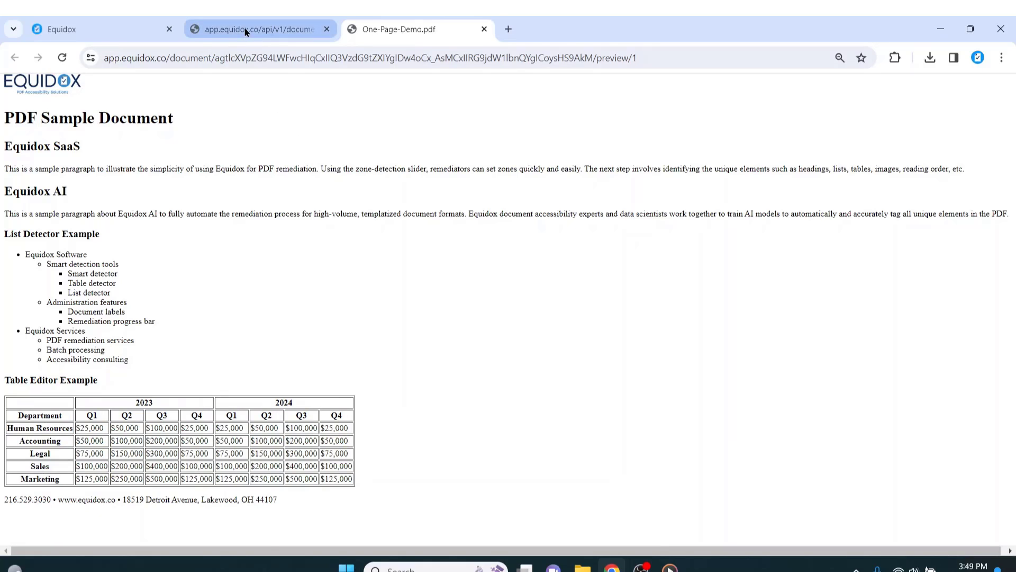
click(296, 30)
click(327, 29)
Step: Close the page preview, save the page's zones and close the remediation page
click(325, 29)
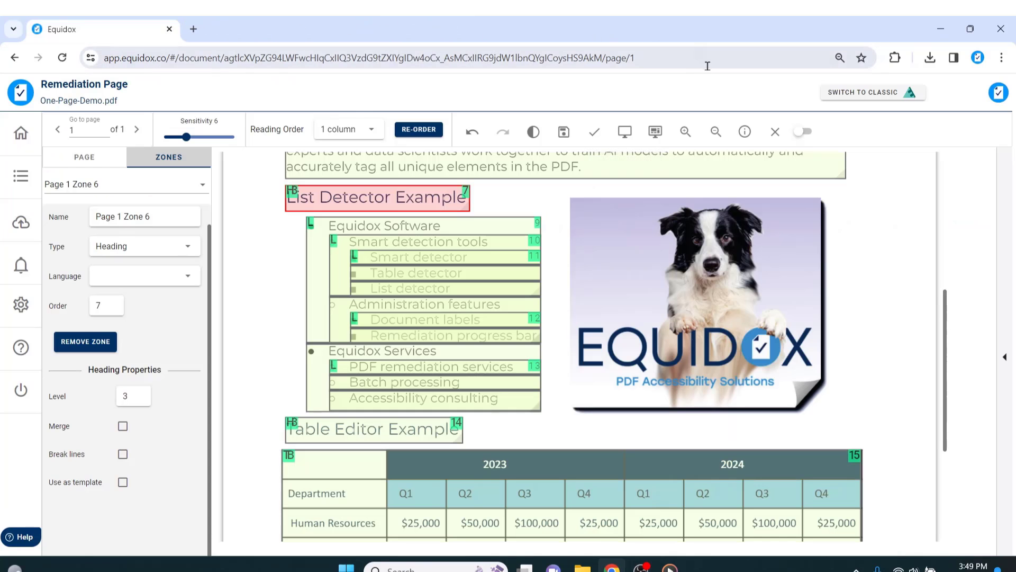
click(562, 132)
click(774, 132)
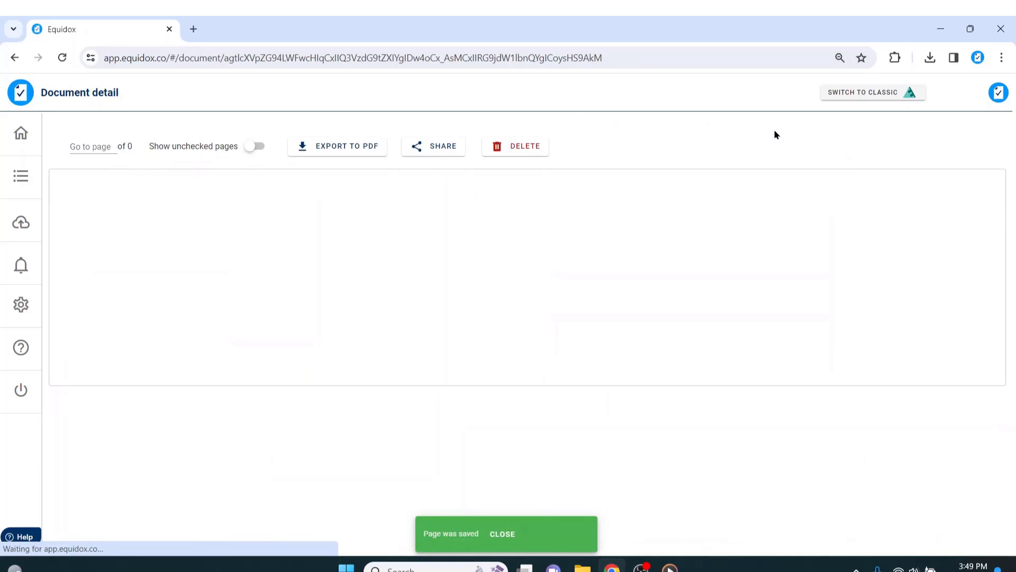
Step: Export all pages of One-Page-Demo.pdf as a tagged PDF with Generate PDF
scroll(624, 261, down, 3)
click(628, 269)
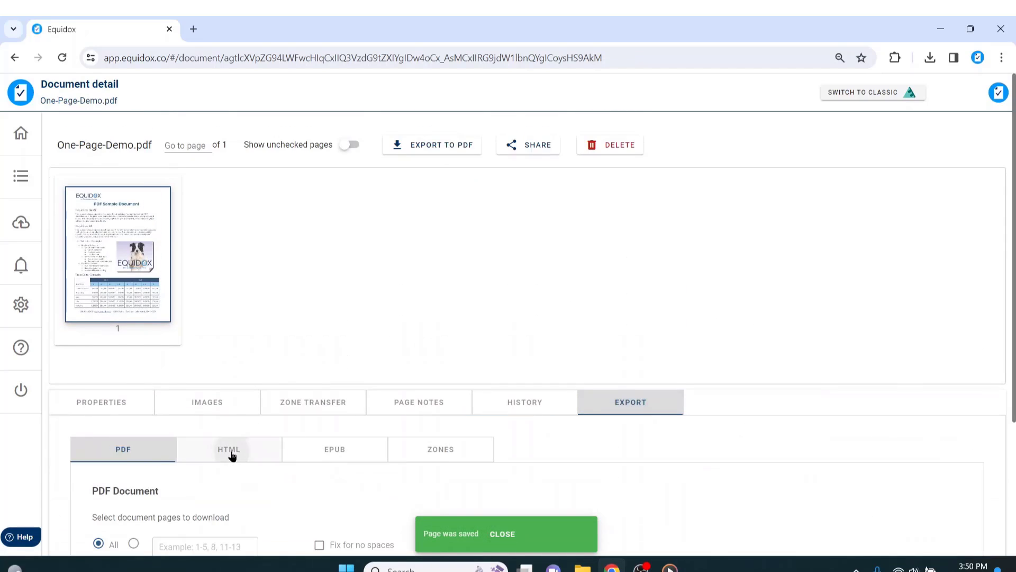
click(231, 455)
click(332, 451)
scroll(379, 358, down, 1)
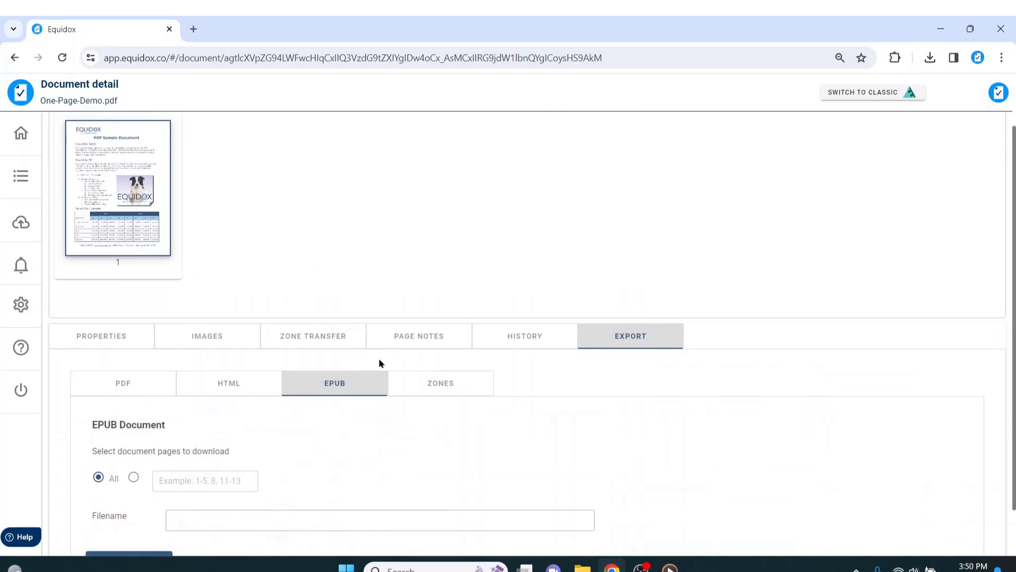
scroll(379, 363, down, 1)
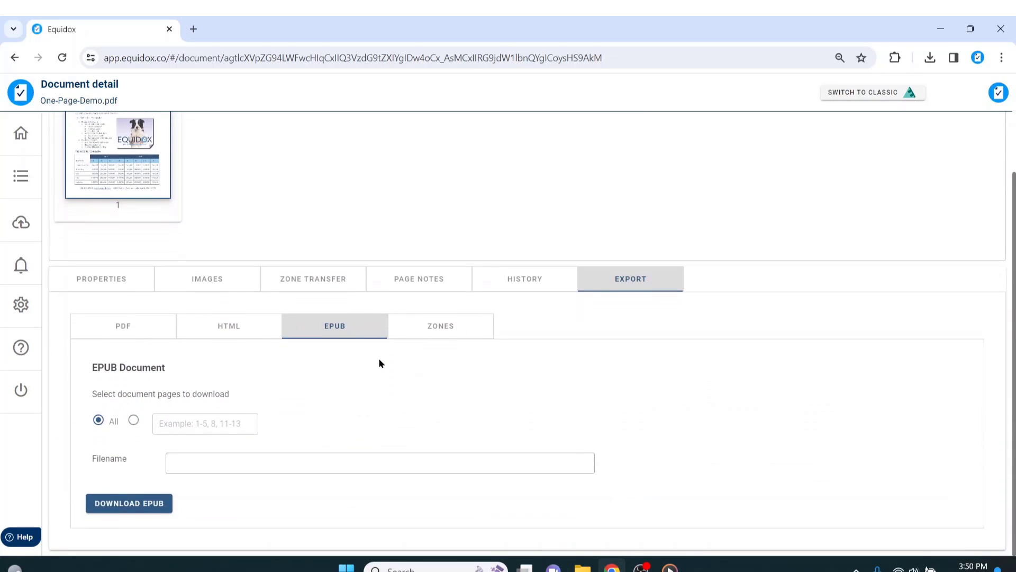
click(141, 340)
scroll(142, 342, down, 1)
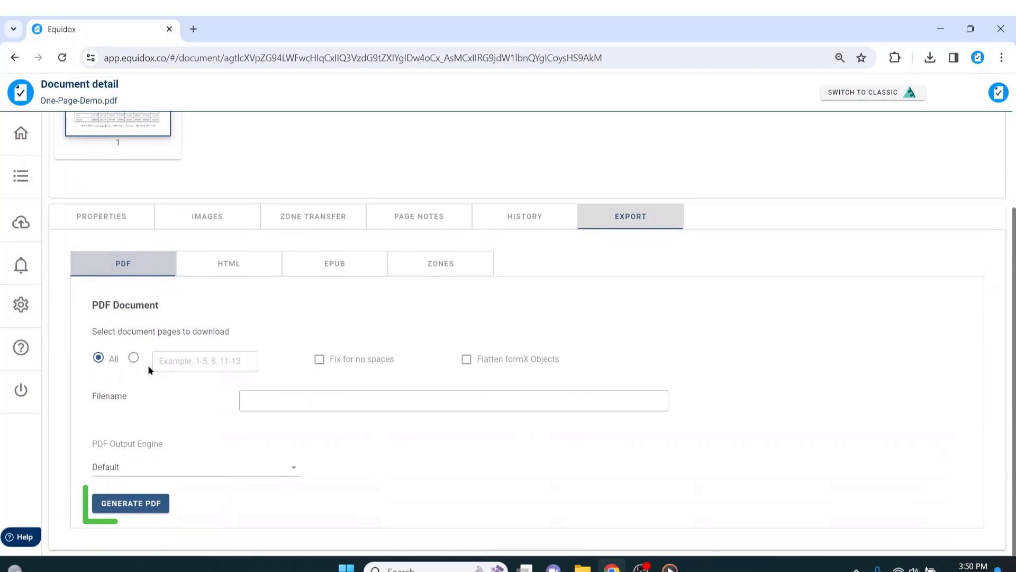
click(131, 504)
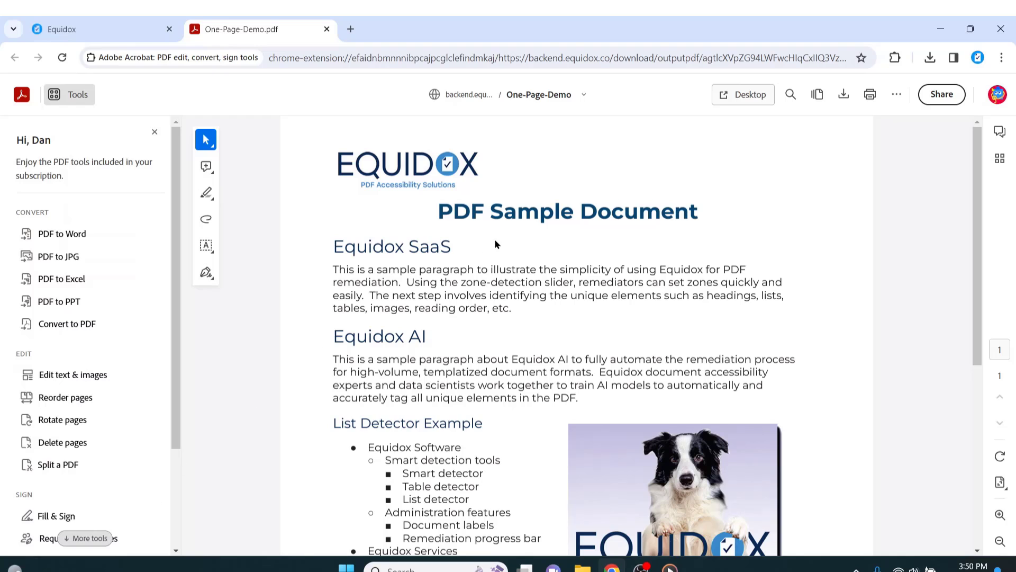
Step: Scroll the exported One-Page-Demo PDF from the title down past the budget table and footer, then back up
scroll(493, 241, down, 3)
scroll(493, 239, down, 2)
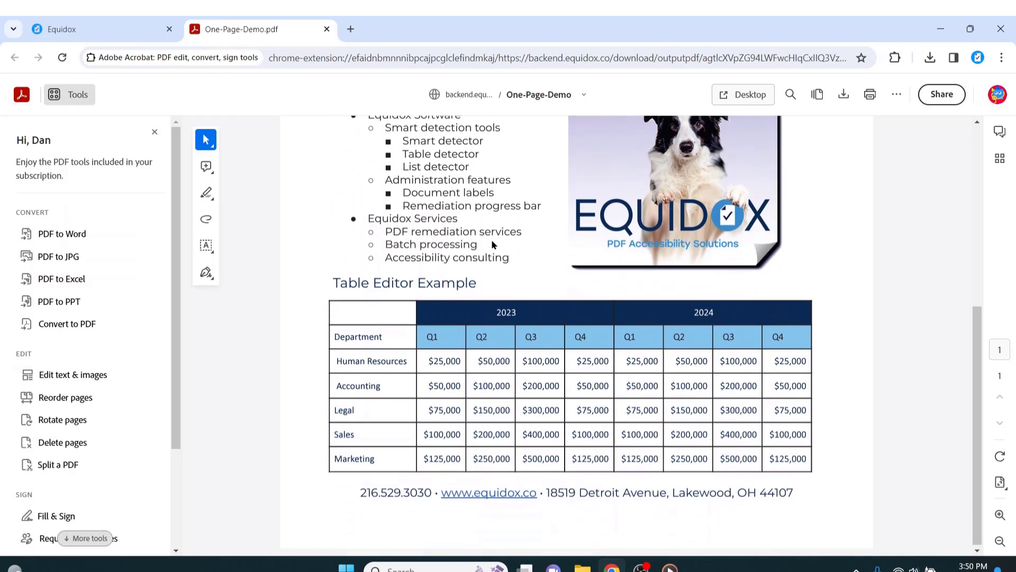
scroll(491, 240, up, 3)
scroll(492, 244, up, 2)
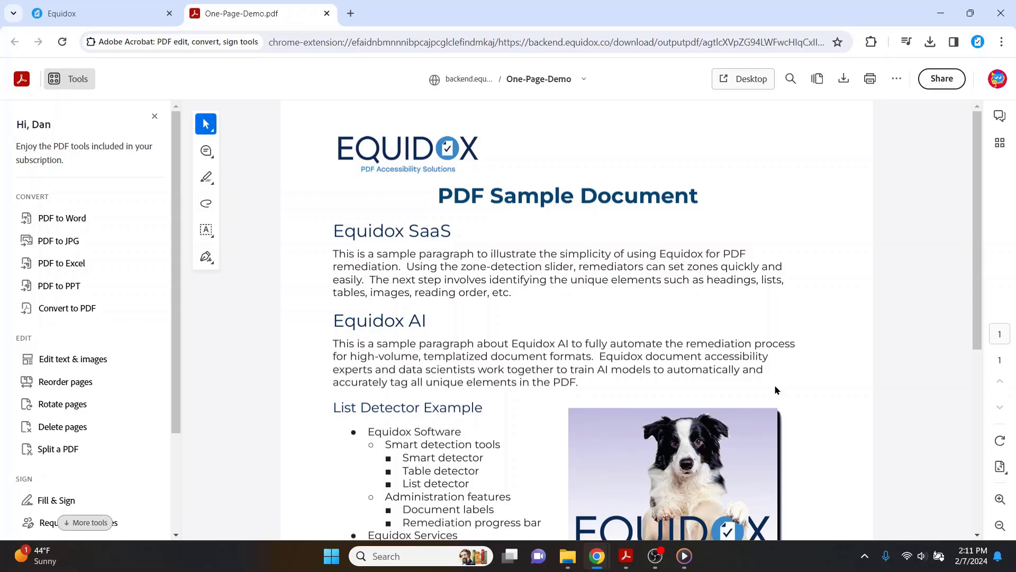
Step: Glance at the untagged original, then open the exported One-Page-Demo PDF in desktop Acrobat Pro
click(626, 555)
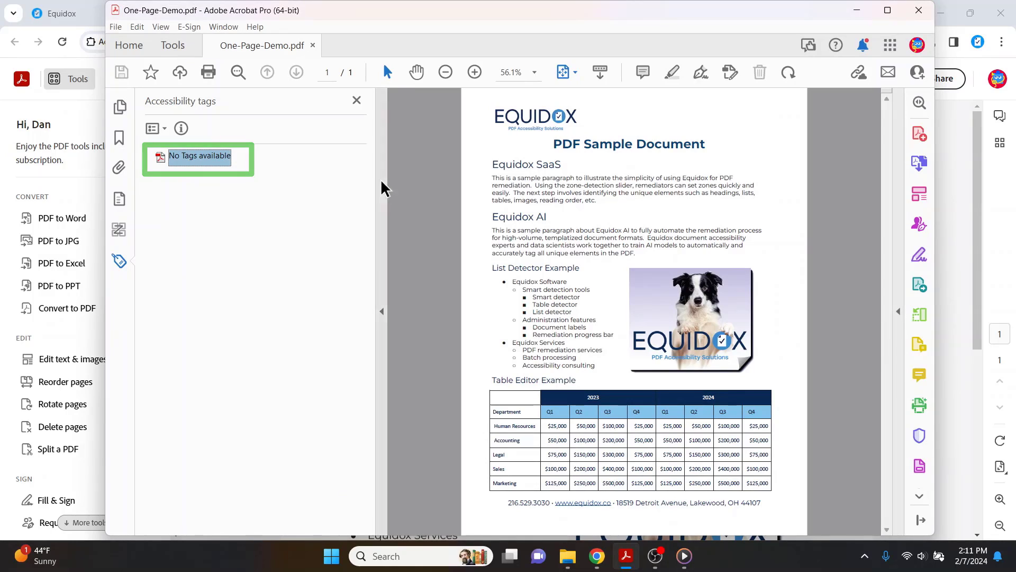
click(856, 14)
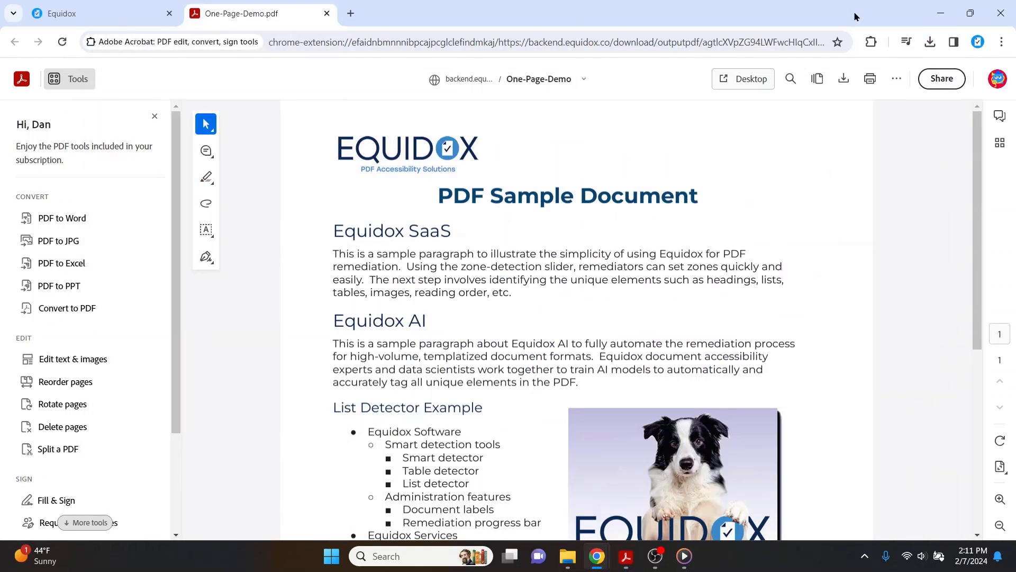
click(748, 79)
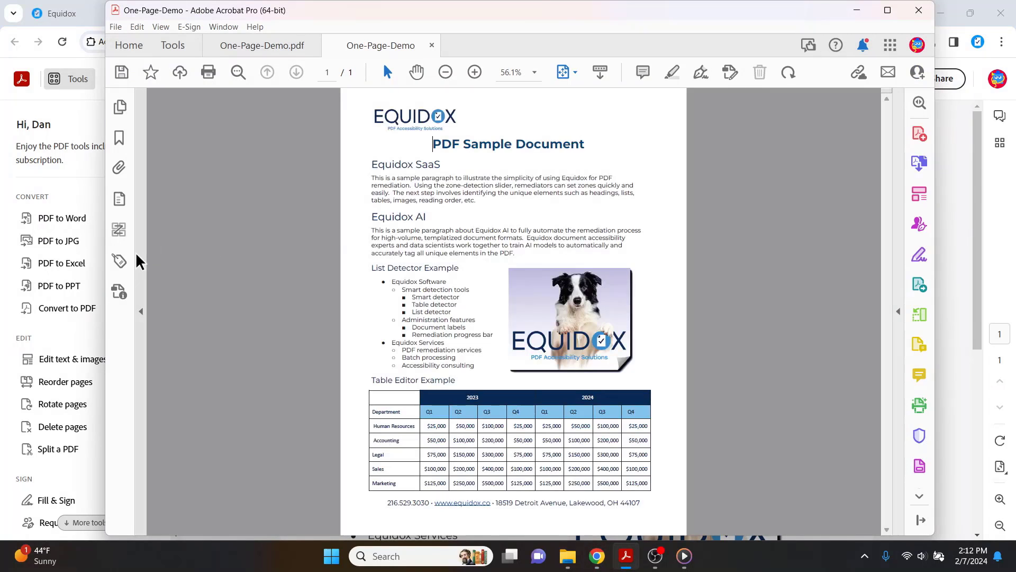
Step: In the Tags panel, select <Document> and step through the Figure, paragraph and Equidox AI heading tags
click(121, 261)
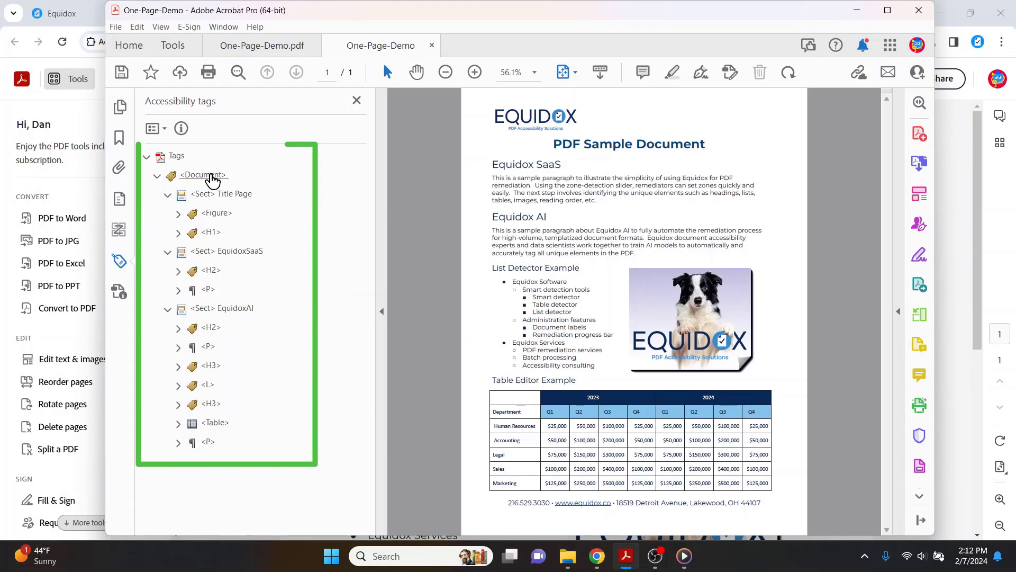
click(207, 175)
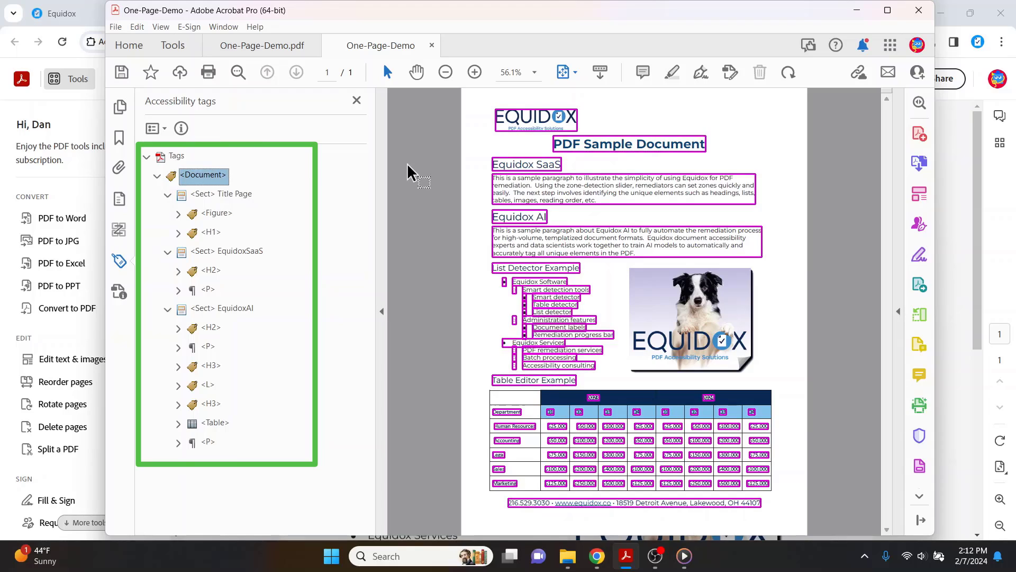
key(Down)
key(Down)
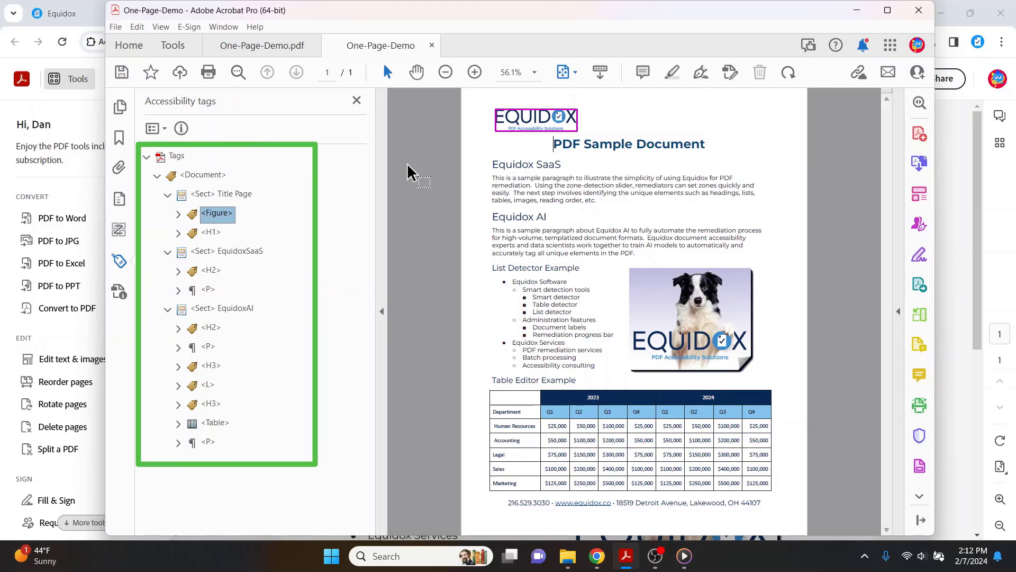
key(Down)
key(Down)
key(Down)
key(Down)
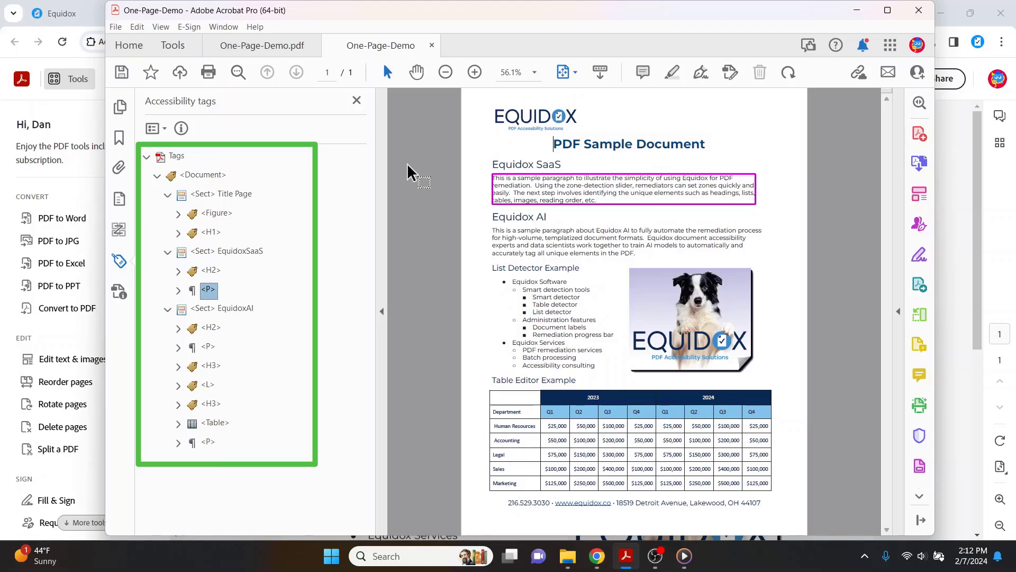
key(Down)
key(Down)
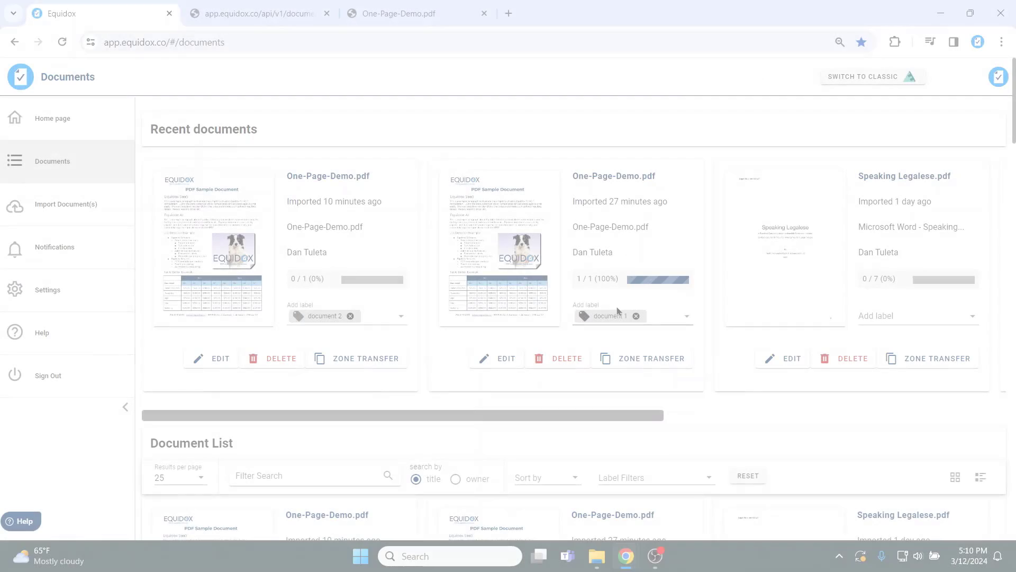
Step: Open the remediated One-Page-Demo document and choose Document Zone Transfer in Zone Transfer
click(527, 249)
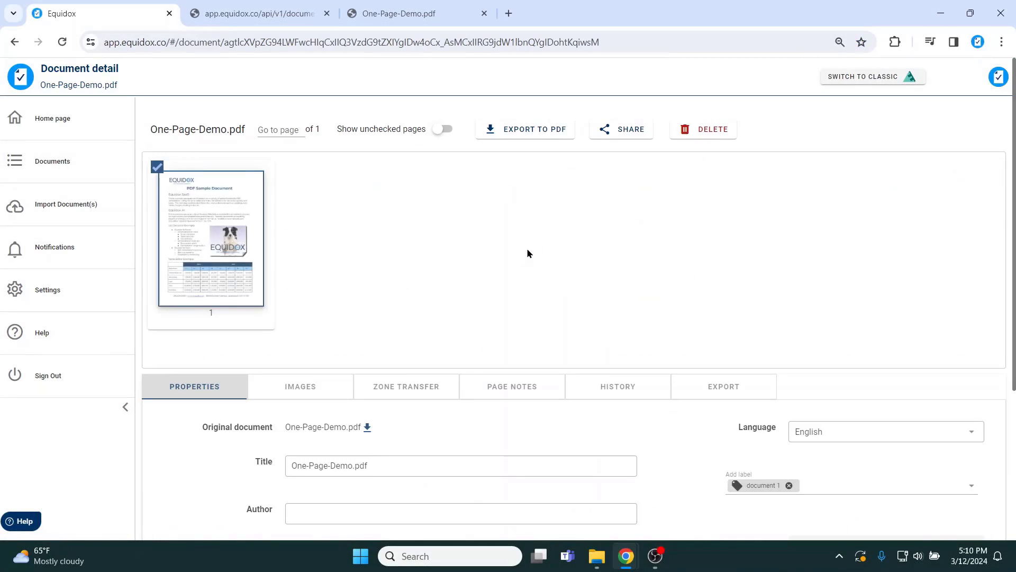
click(405, 396)
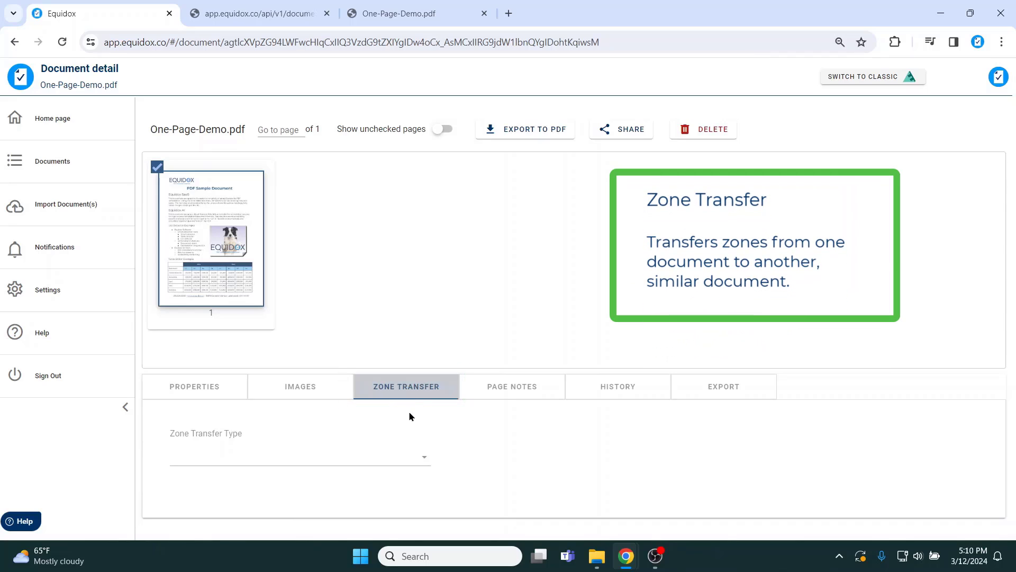
click(423, 462)
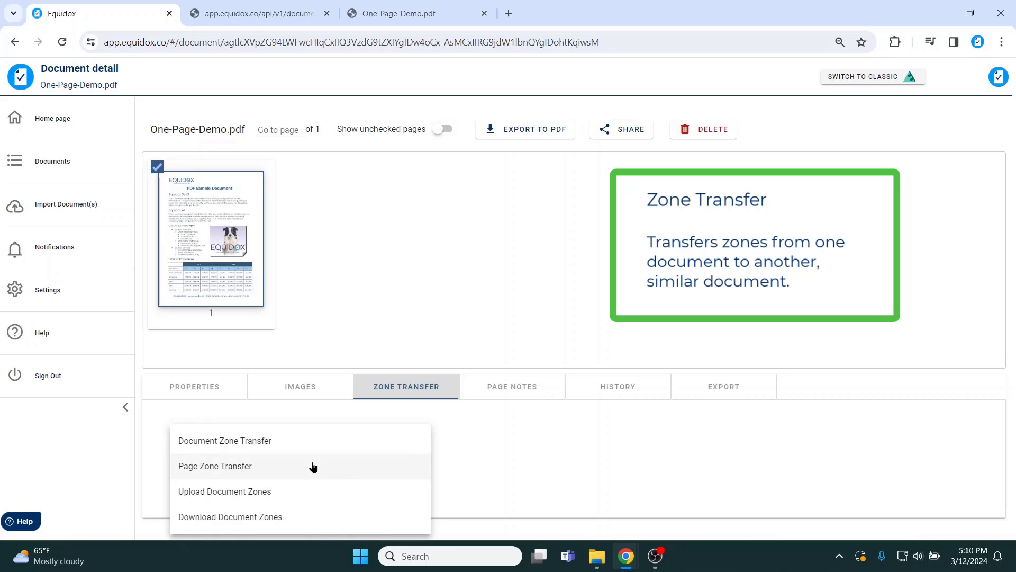
click(255, 445)
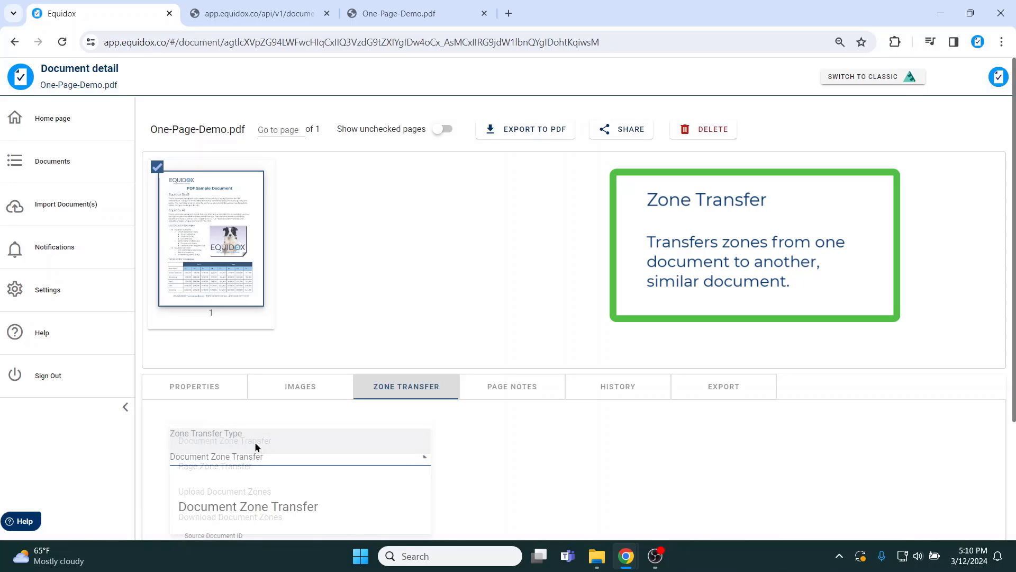
Step: Paste the second copy's document ID as the destination and run Transfer Document Zones
scroll(255, 447, down, 3)
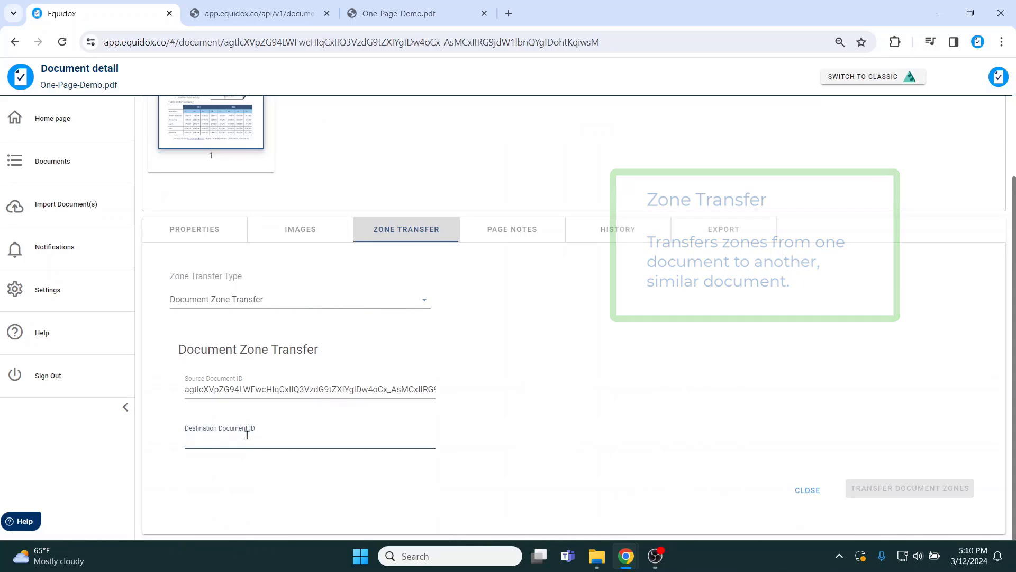
right_click(246, 437)
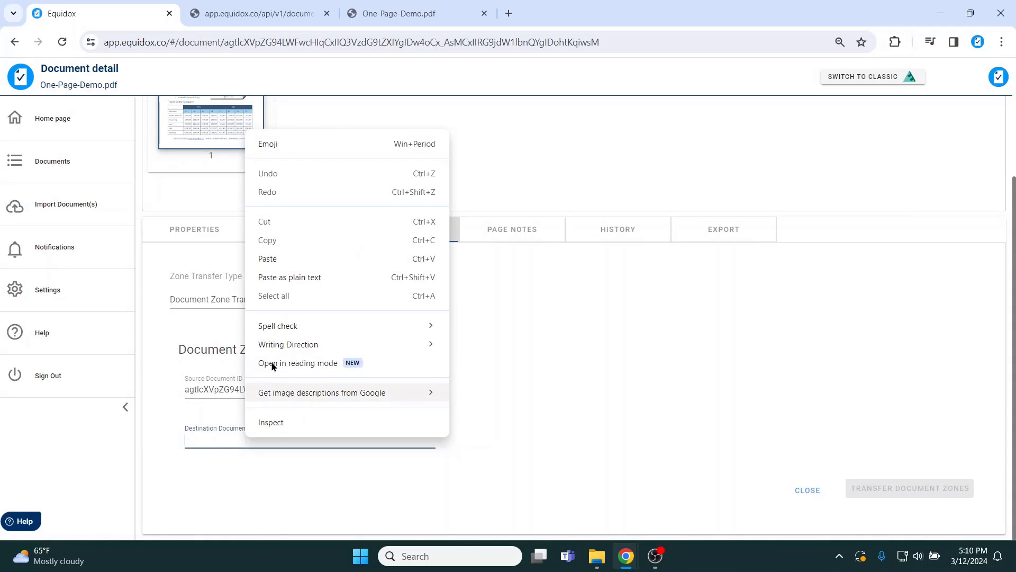
click(303, 259)
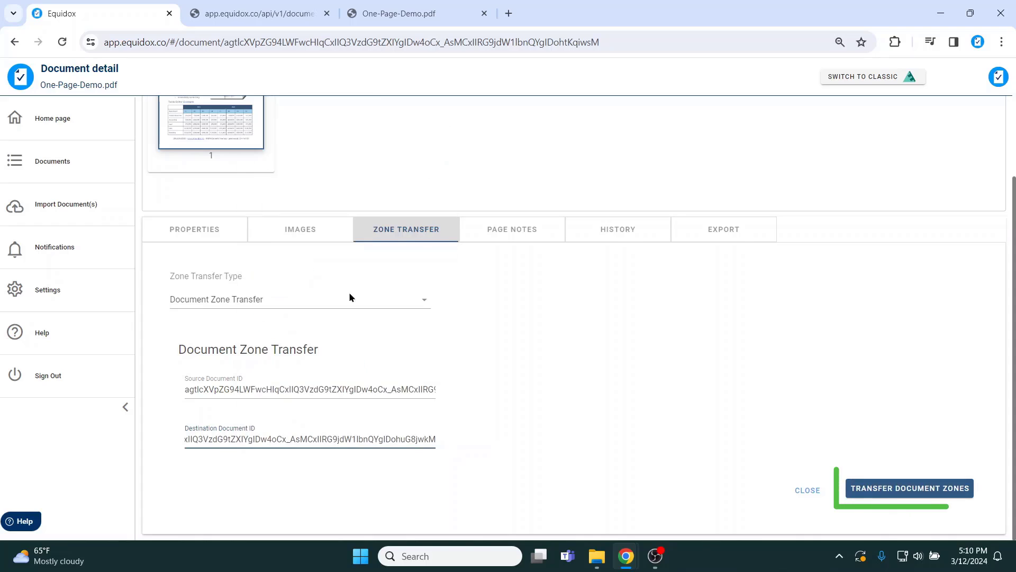
click(865, 489)
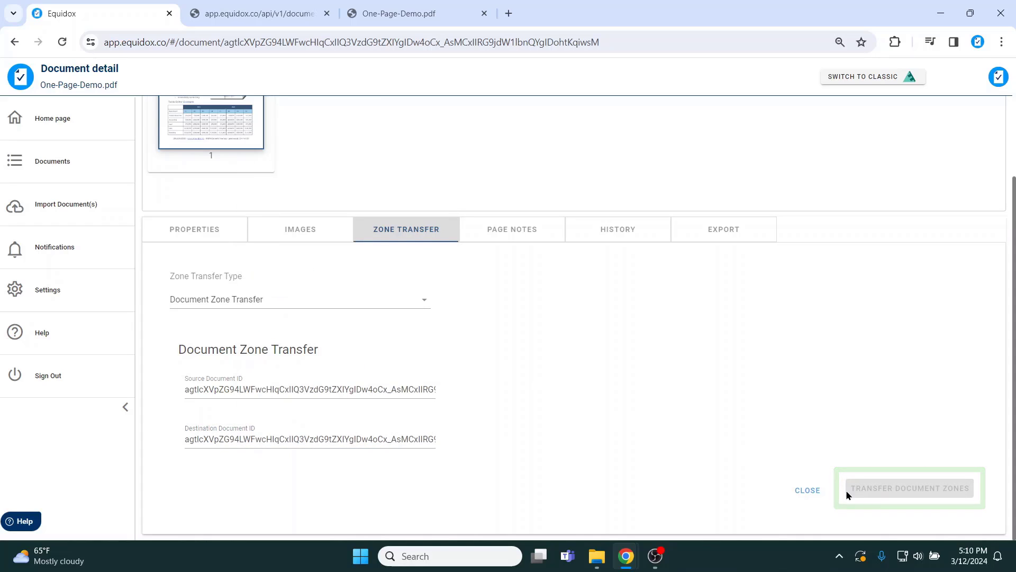
Step: From Documents, open the second One-Page-Demo.pdf copy and its page 1 in the Remediation Page
click(64, 167)
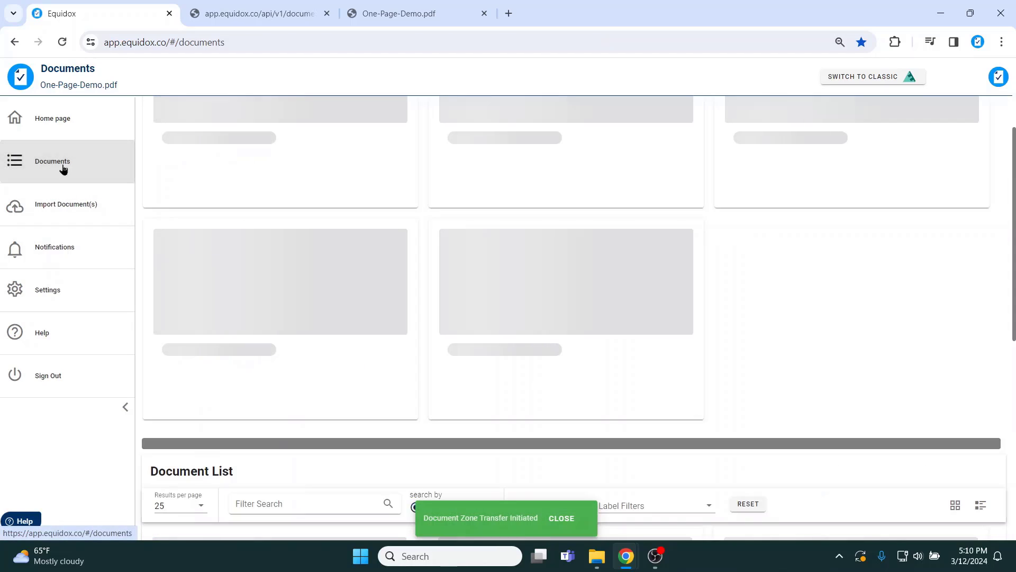
scroll(457, 175, up, 3)
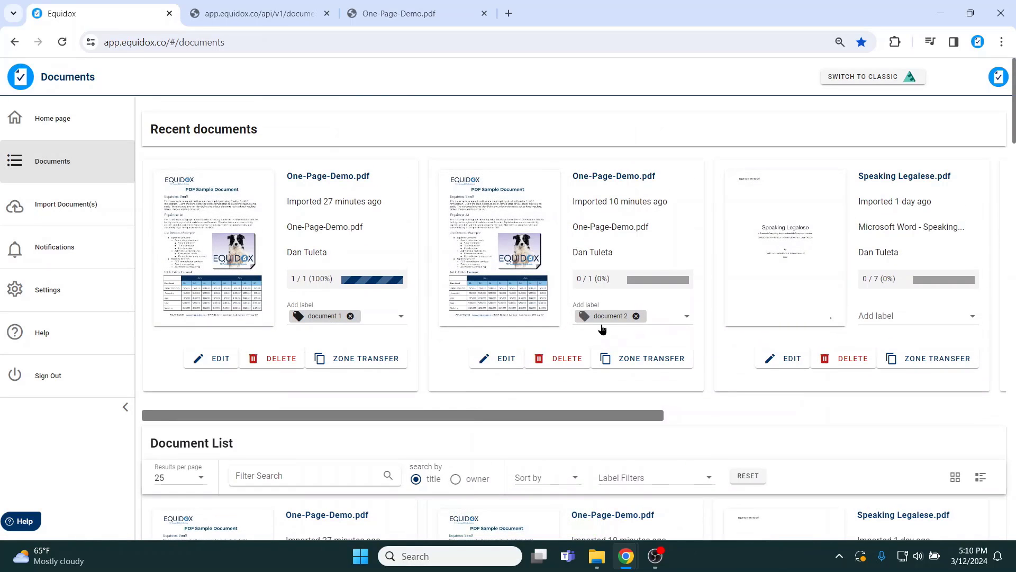
click(489, 240)
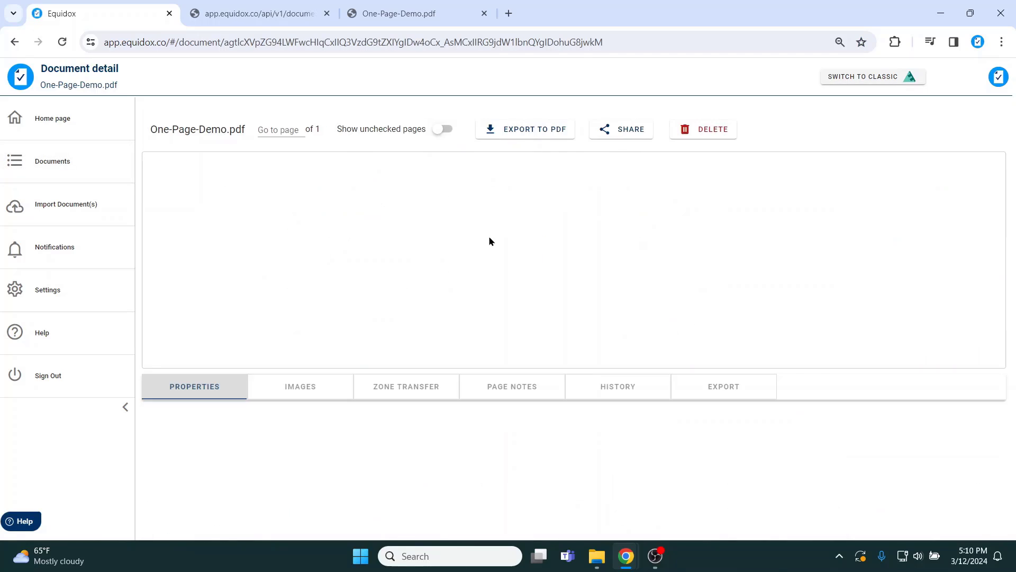
click(199, 230)
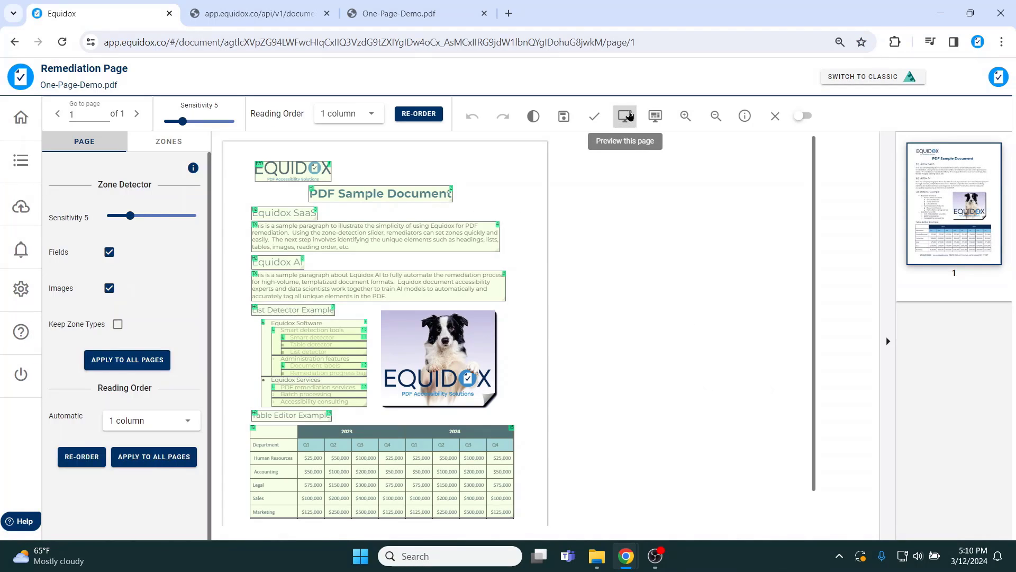
Step: Open the HTML preview of the copy's page to check its headings, nested lists and budget table
click(625, 116)
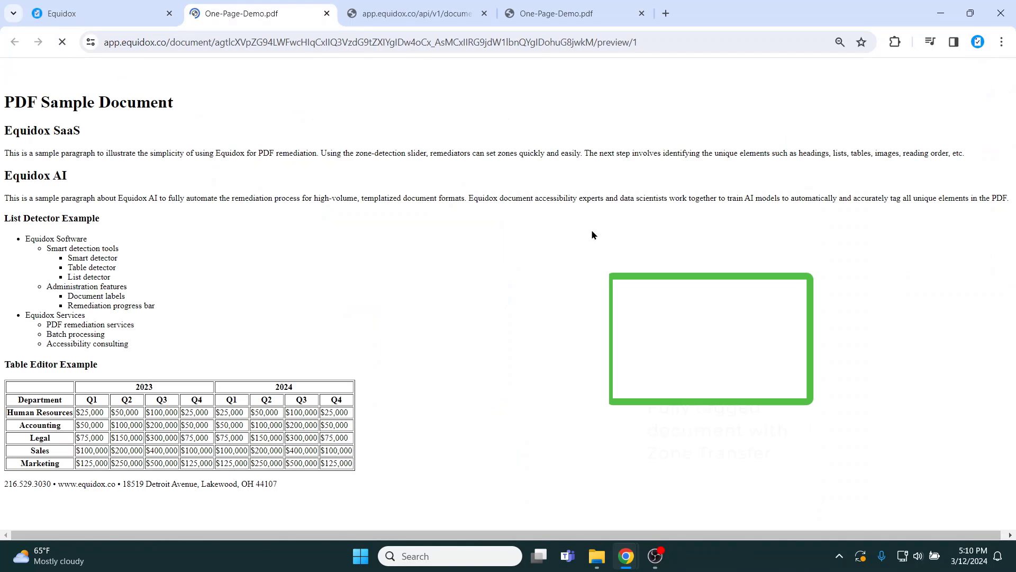